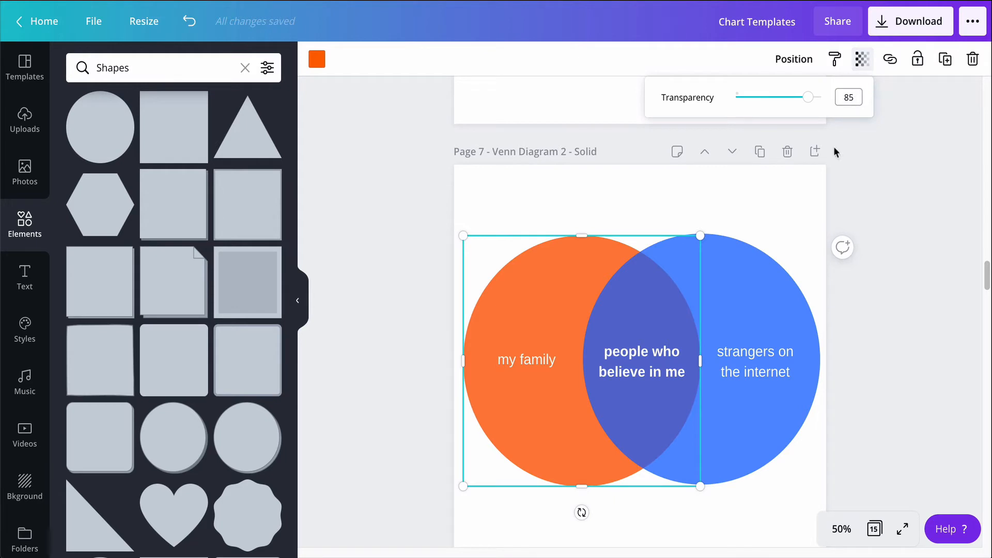
# - Examine the overlapping transparent circles of the two-circle and three-circle solid Venn diagrams on pages 7 and 5
pyautogui.click(748, 277)
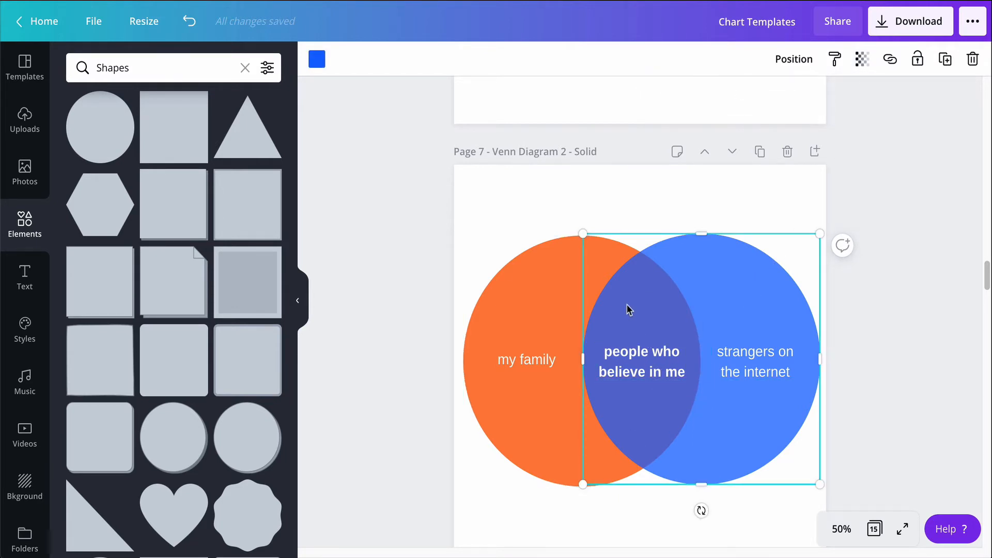
pyautogui.click(559, 274)
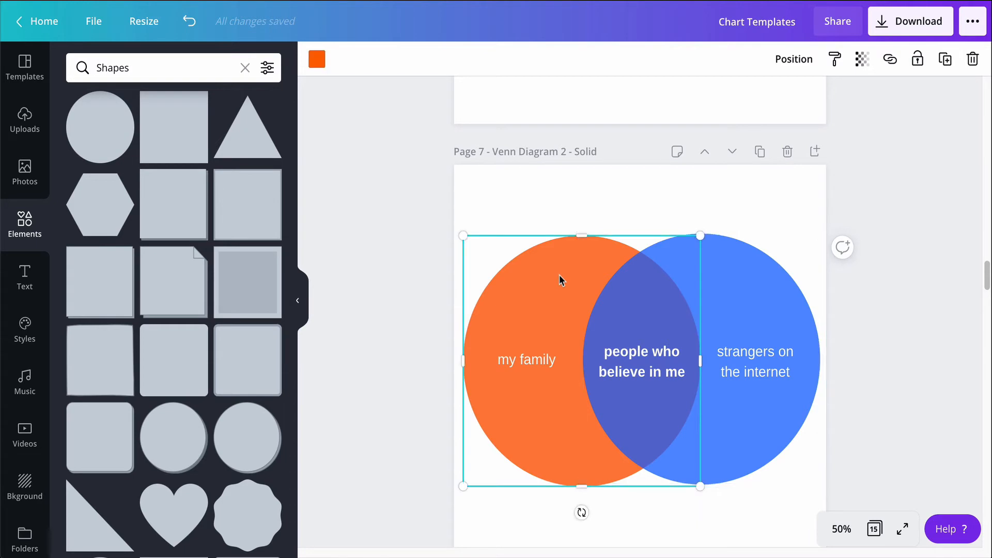
pyautogui.click(767, 283)
pyautogui.scroll(-1, 766, 283)
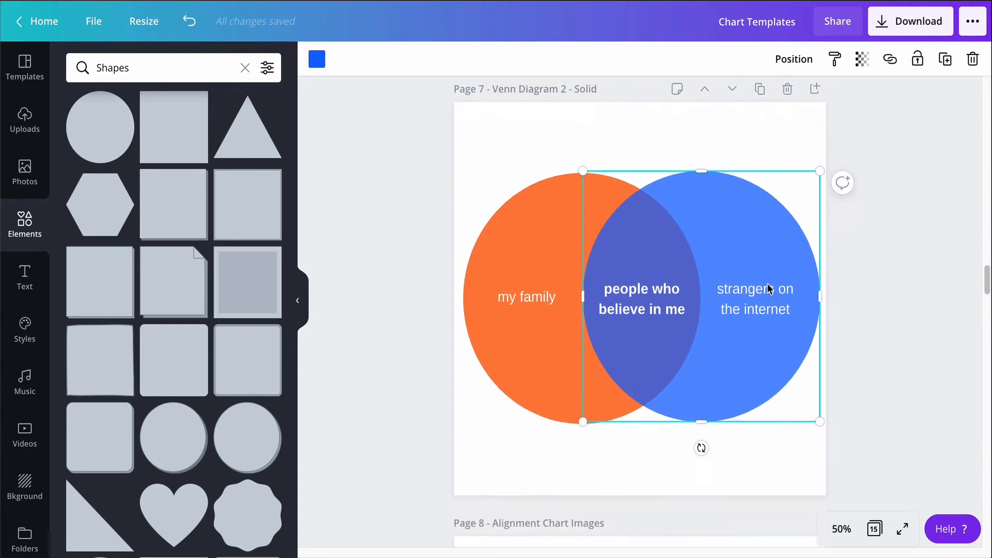
pyautogui.scroll(12, 766, 283)
pyautogui.scroll(3, 766, 283)
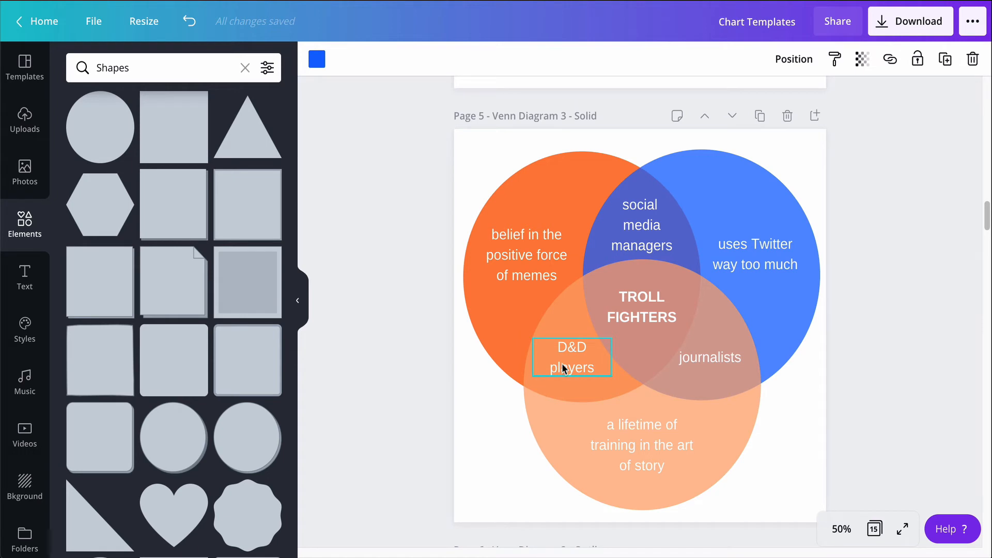
pyautogui.click(863, 259)
pyautogui.scroll(-2, 864, 259)
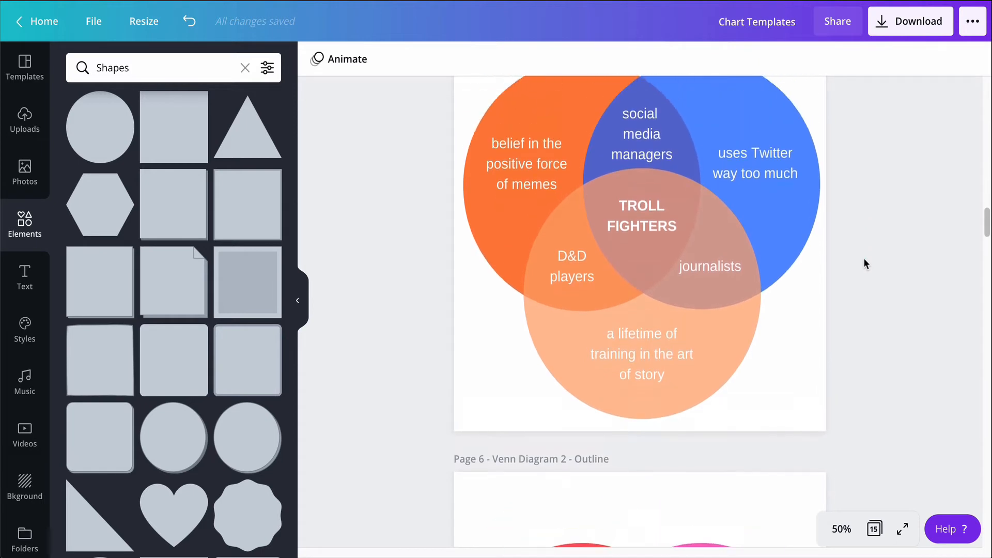
pyautogui.scroll(1, 863, 258)
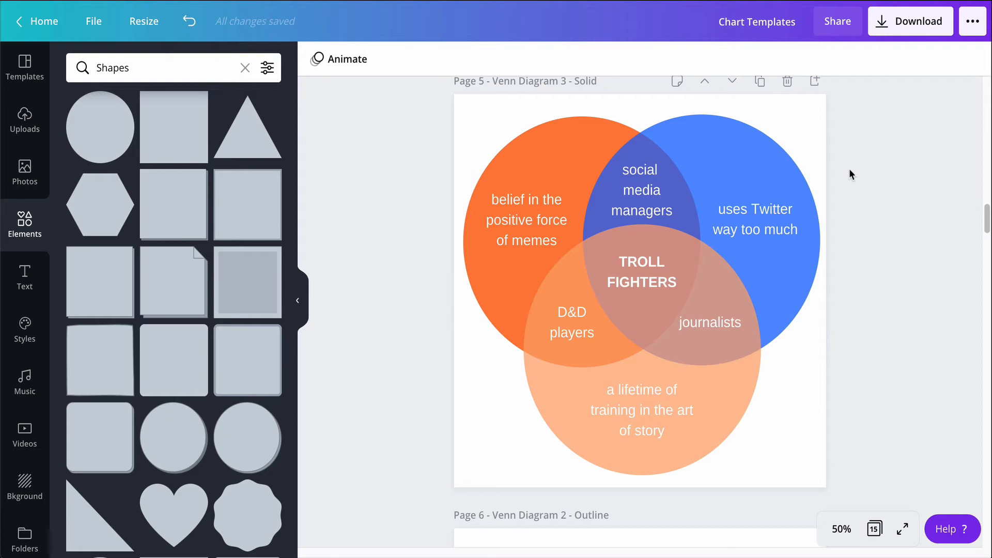
# - Examine the image alignment charts on pages 8 and 9, including their lawful good placeholders, with the side panel collapsed
pyautogui.scroll(-14, 850, 171)
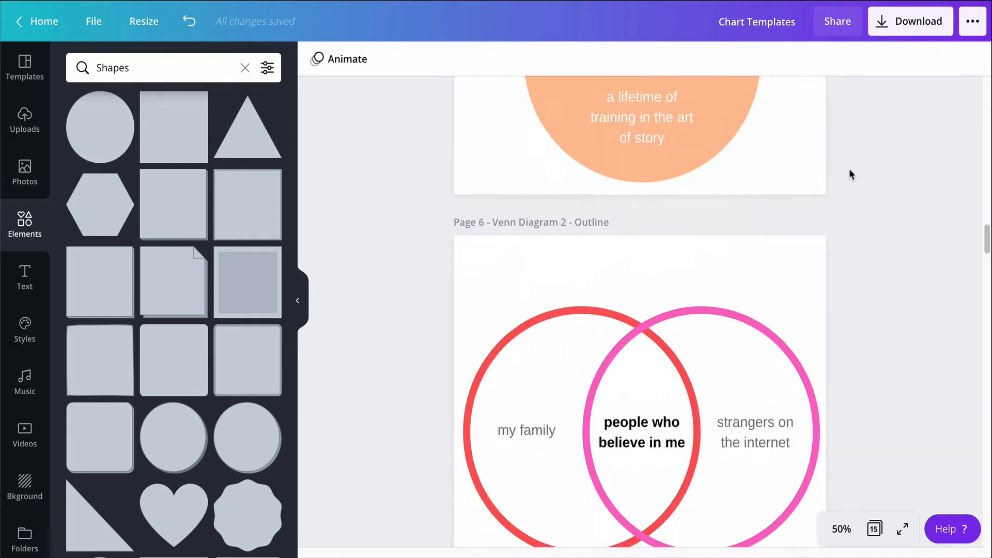
pyautogui.scroll(-10, 851, 175)
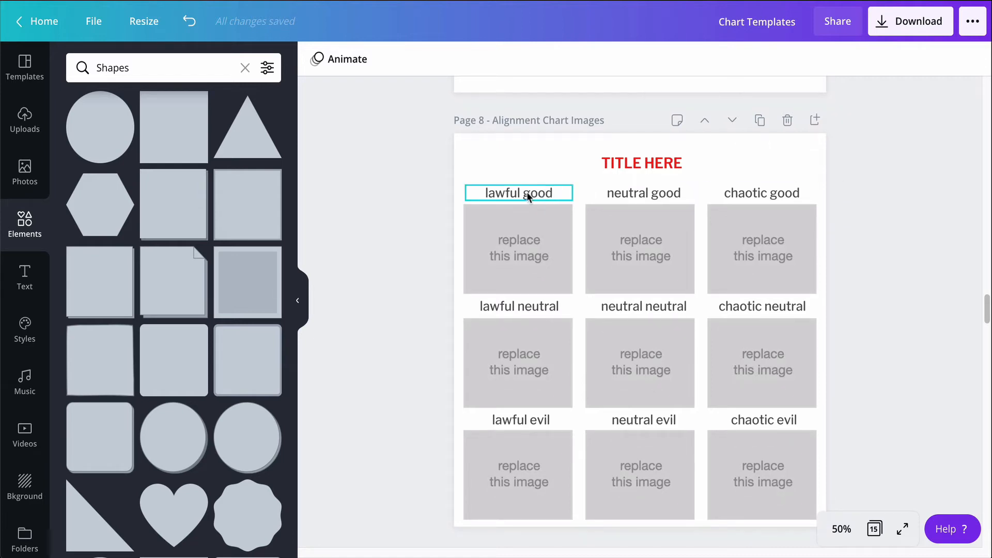
pyautogui.scroll(-1, 525, 191)
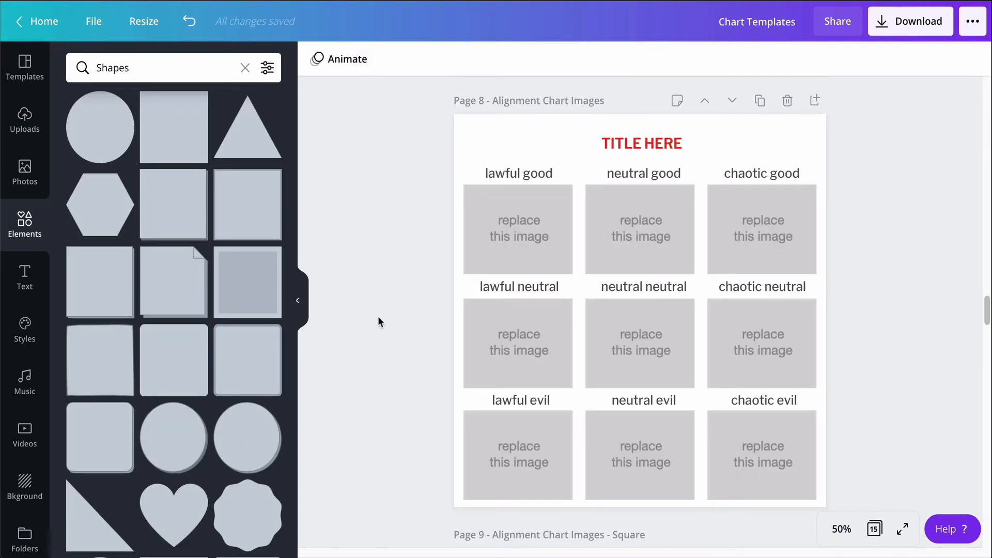
pyautogui.scroll(-5, 379, 321)
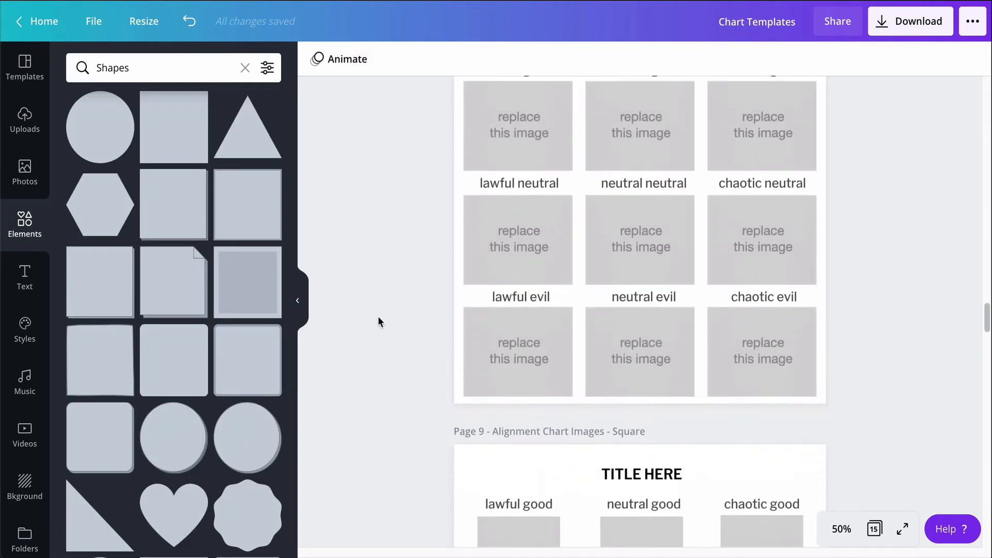
pyautogui.scroll(4, 378, 321)
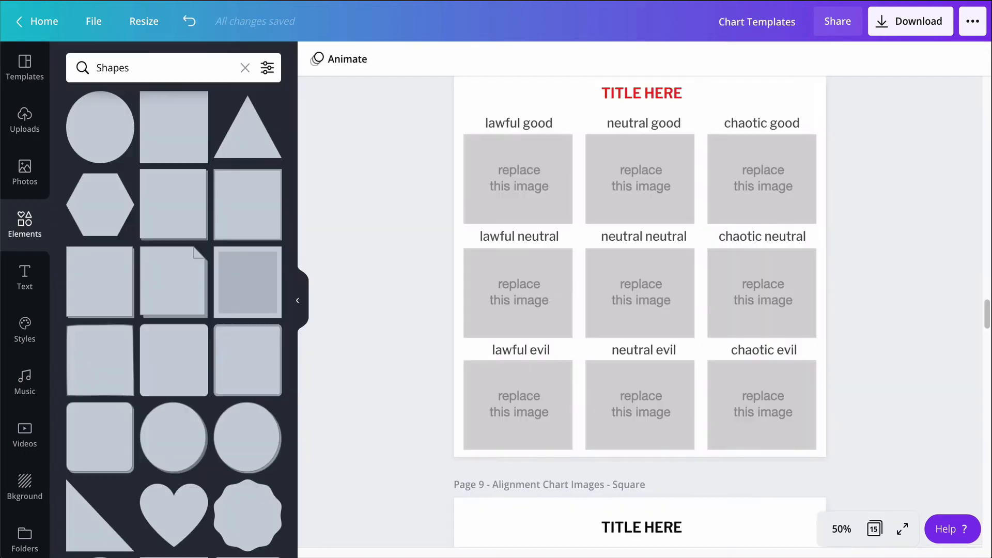
pyautogui.click(297, 310)
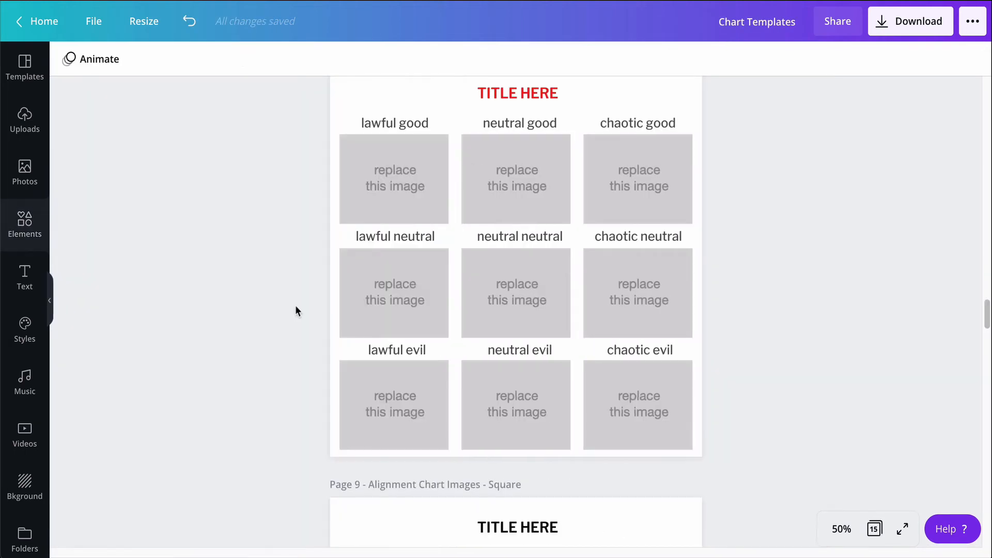
pyautogui.click(396, 190)
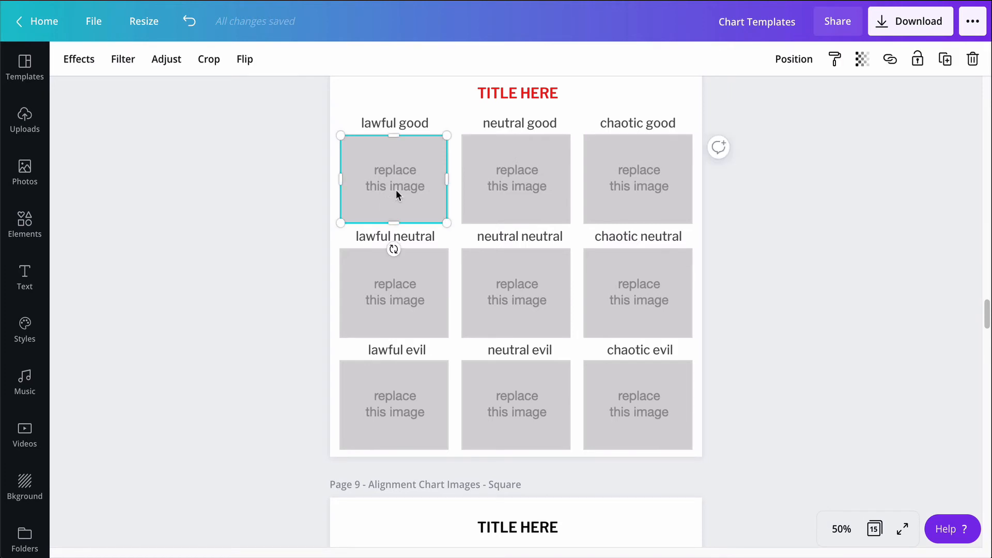
pyautogui.scroll(-2, 310, 219)
pyautogui.scroll(-5, 310, 219)
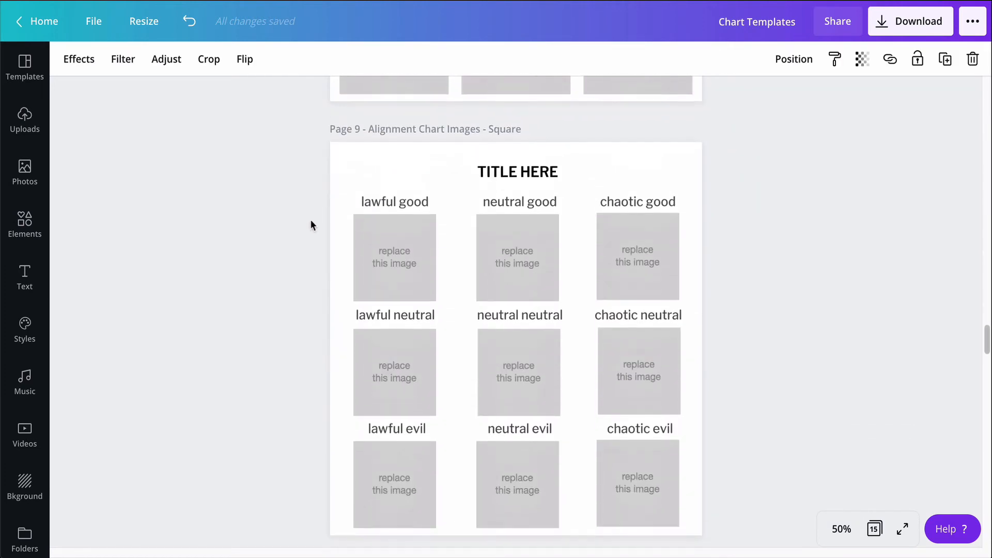
pyautogui.click(404, 261)
pyautogui.scroll(-1, 404, 261)
pyautogui.scroll(-1, 404, 263)
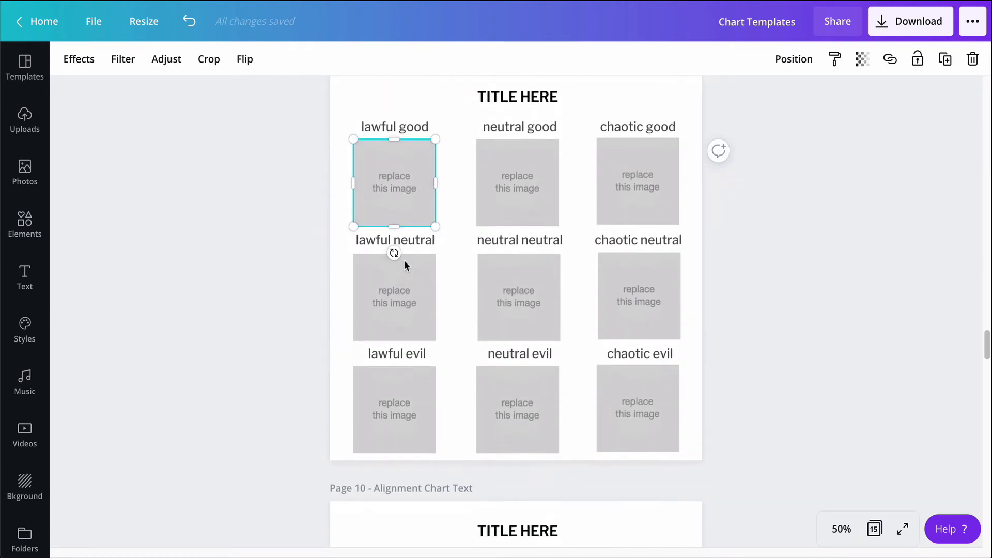
pyautogui.scroll(-1, 404, 263)
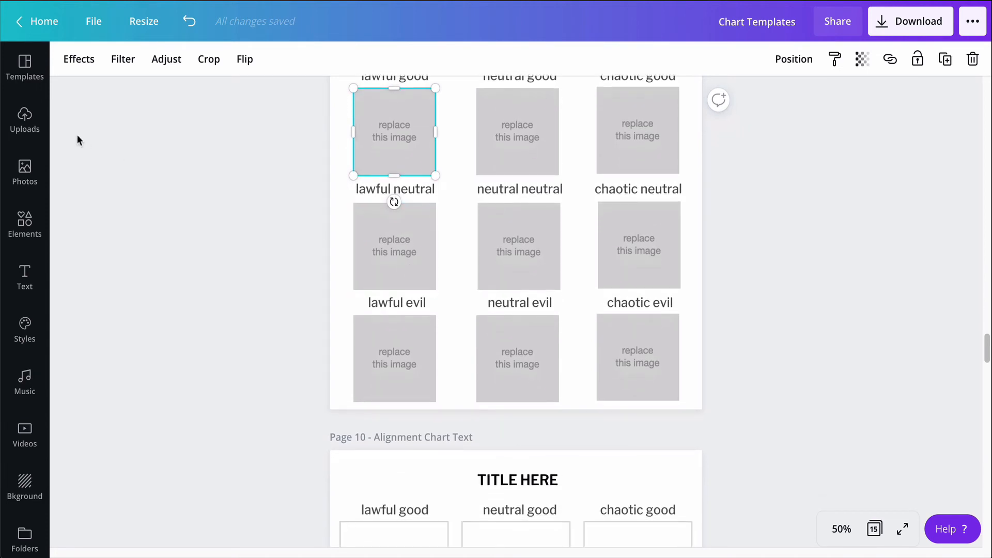
# - Try filling the square chart's lawful neutral placeholder with the recently used crowd photo, undo it, and collapse the photo library
pyautogui.click(31, 183)
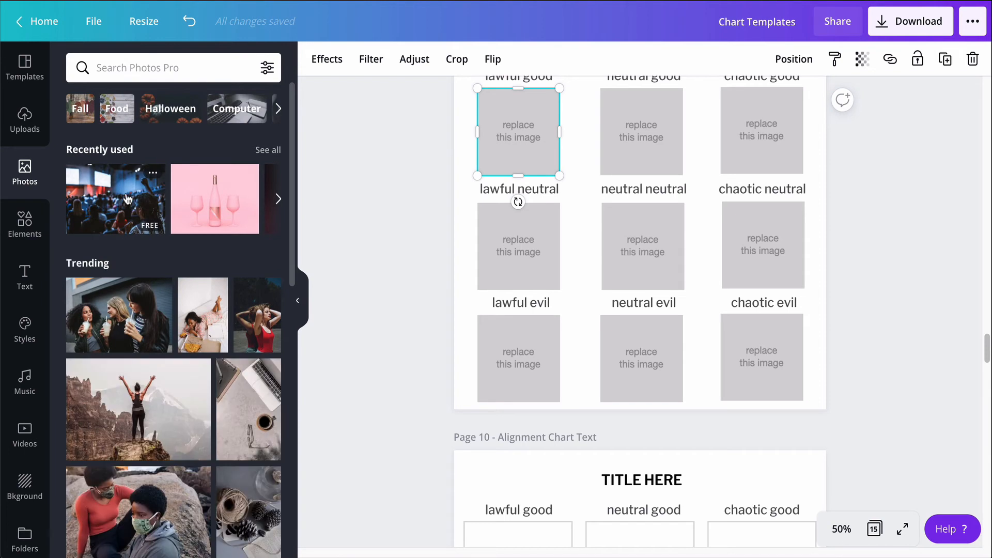
pyautogui.moveTo(146, 198); pyautogui.dragTo(517, 244)
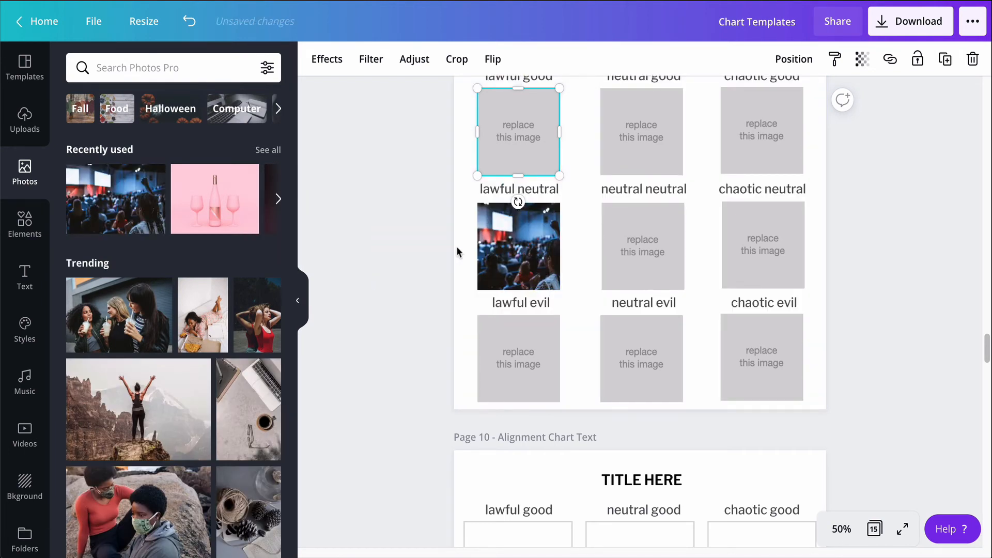
pyautogui.press('super+z')
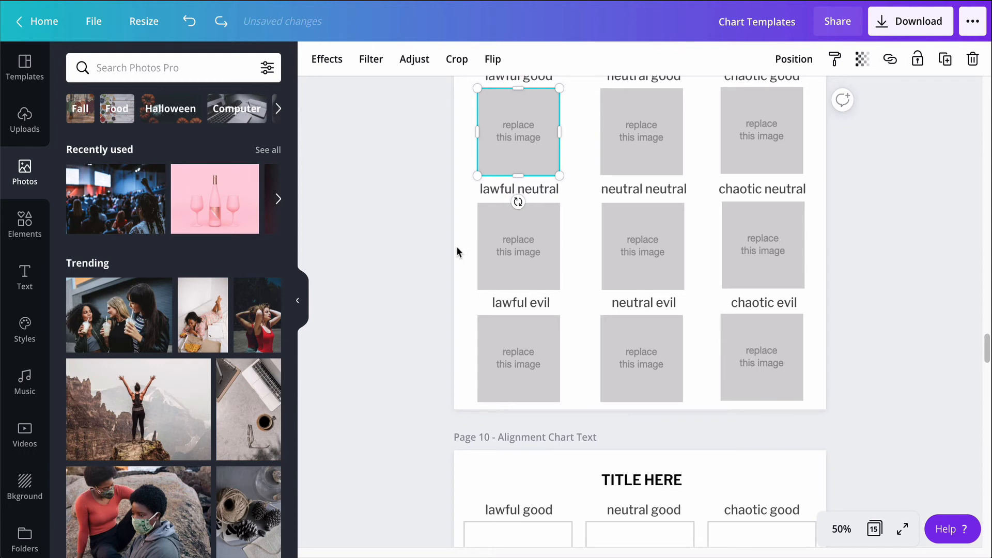
pyautogui.click(298, 302)
# - Look through the text alignment charts on pages 10 and 11, the line graph on page 12 and the bar chart on page 13
pyautogui.scroll(-5, 297, 301)
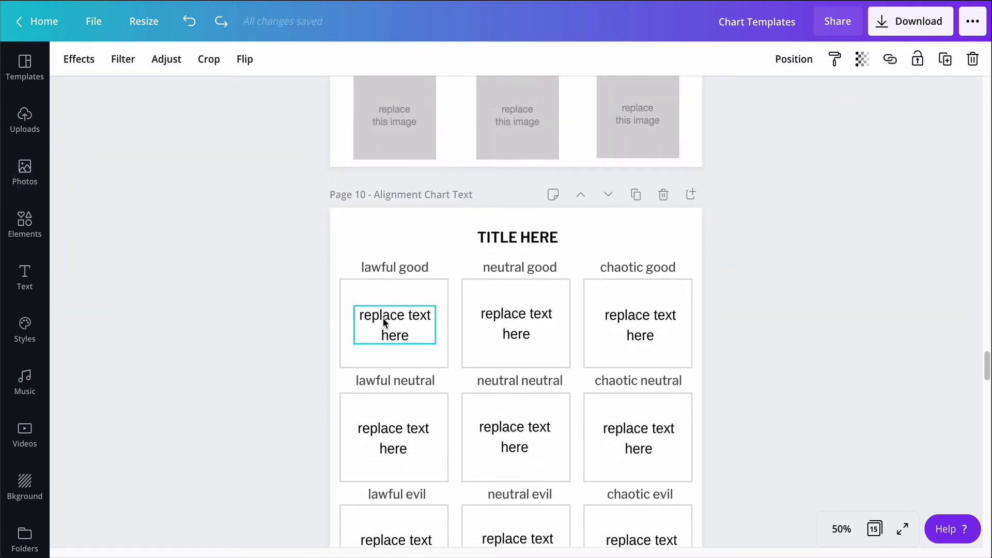
pyautogui.scroll(-8, 384, 320)
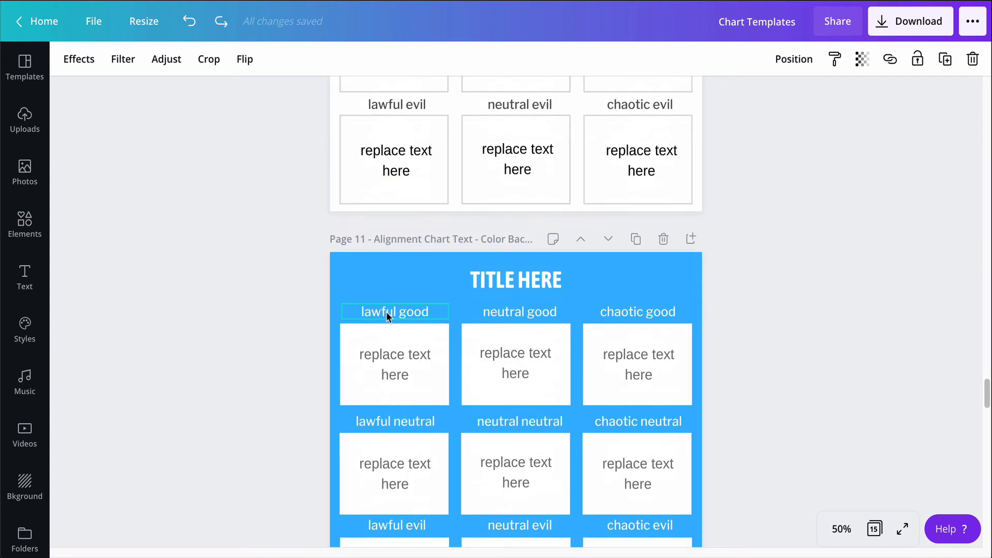
pyautogui.scroll(-3, 386, 312)
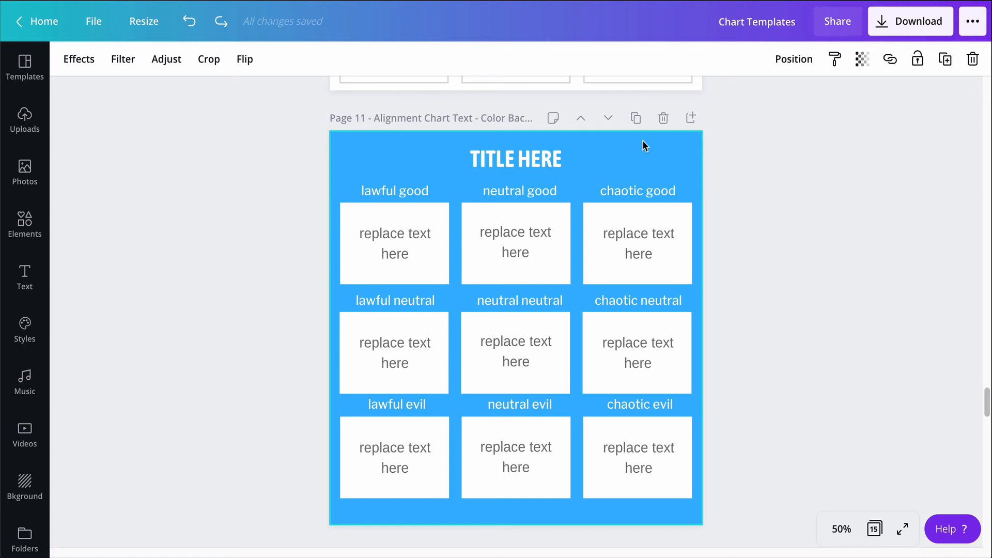
pyautogui.scroll(-8, 675, 237)
pyautogui.scroll(-3, 675, 237)
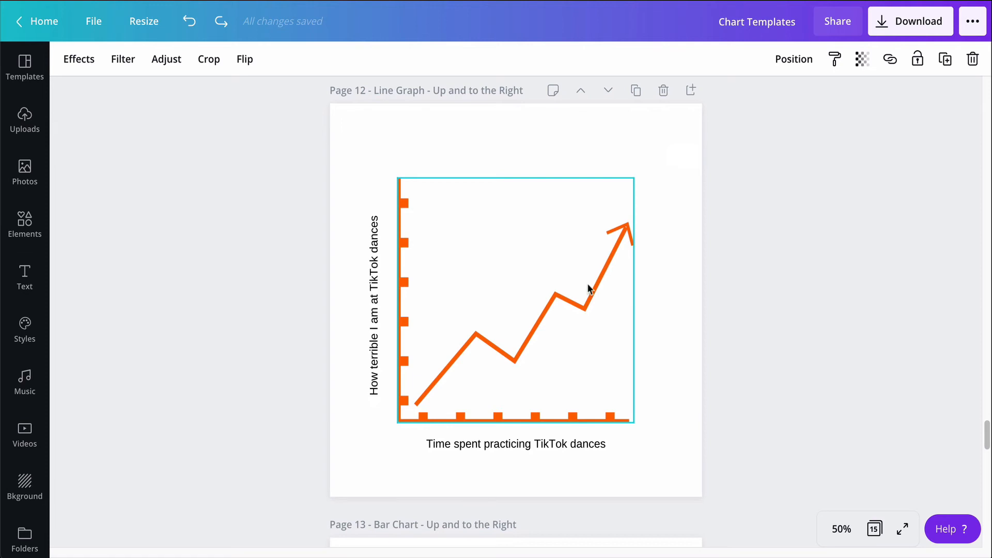
pyautogui.scroll(-1, 587, 283)
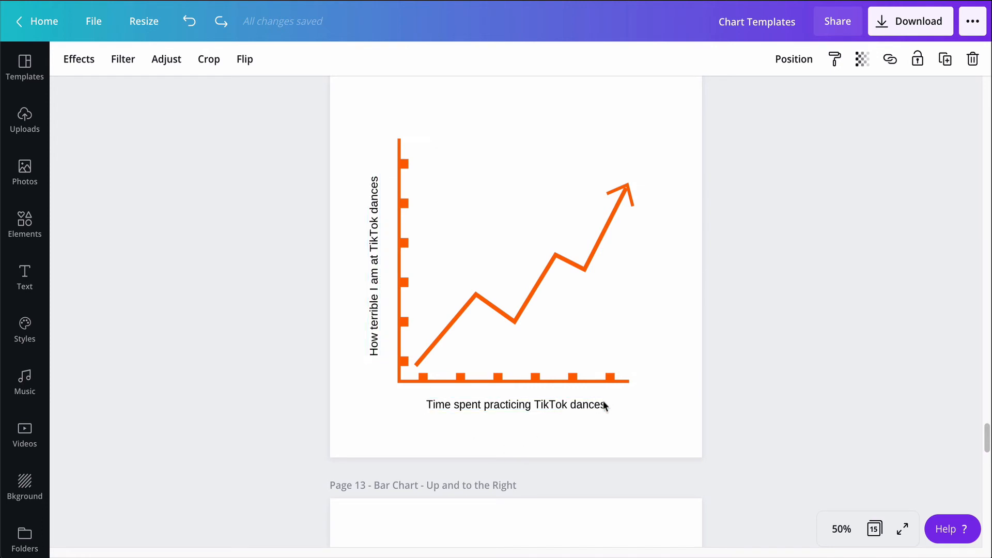
pyautogui.scroll(-5, 636, 233)
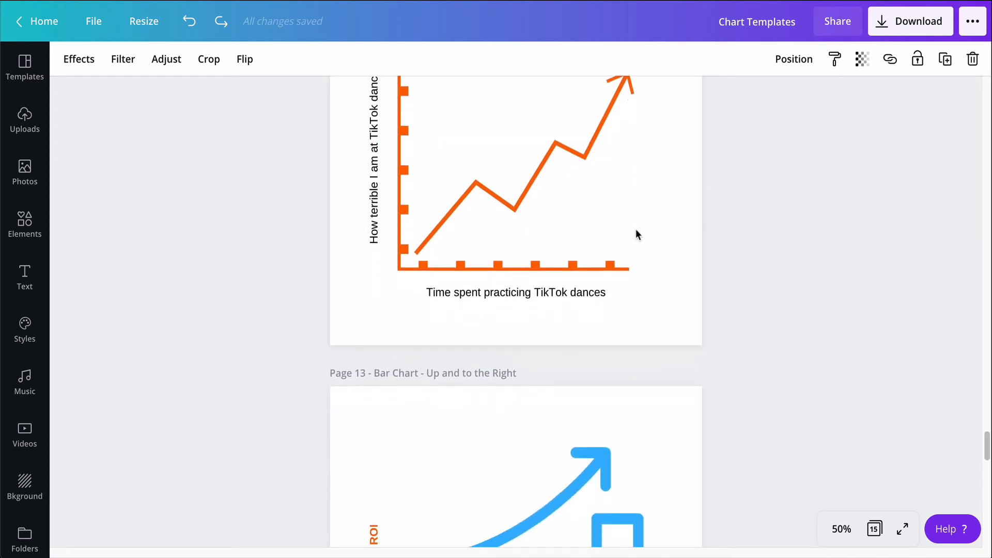
pyautogui.scroll(-2, 635, 230)
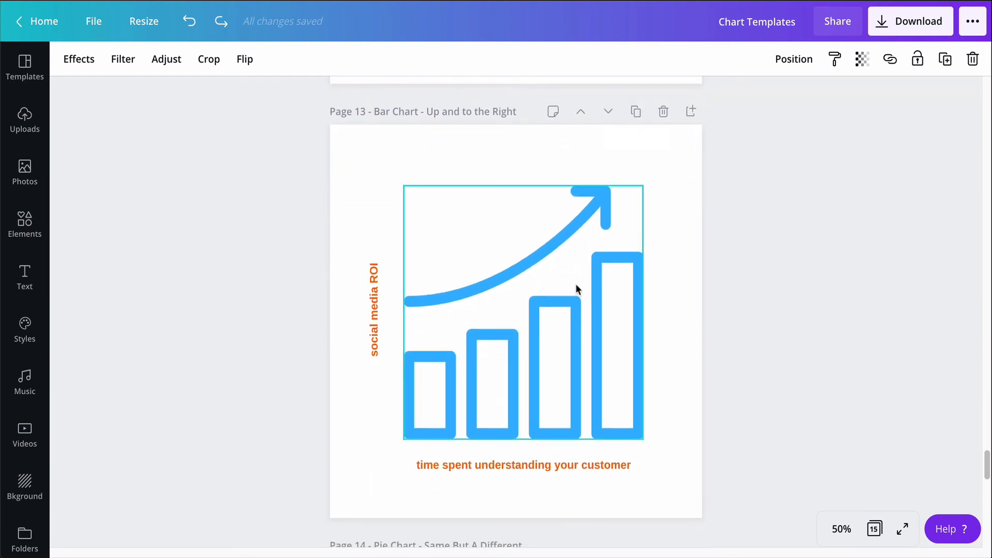
# - Inspect the bar chart and line graph graphics with their colour settings, and view the pie chart on page 14
pyautogui.click(547, 302)
pyautogui.scroll(6, 548, 302)
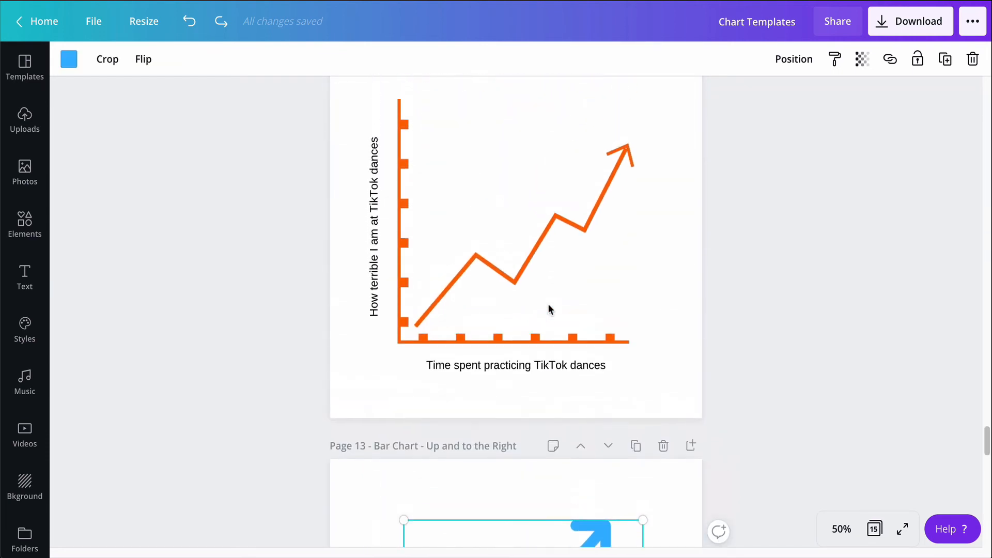
pyautogui.click(548, 306)
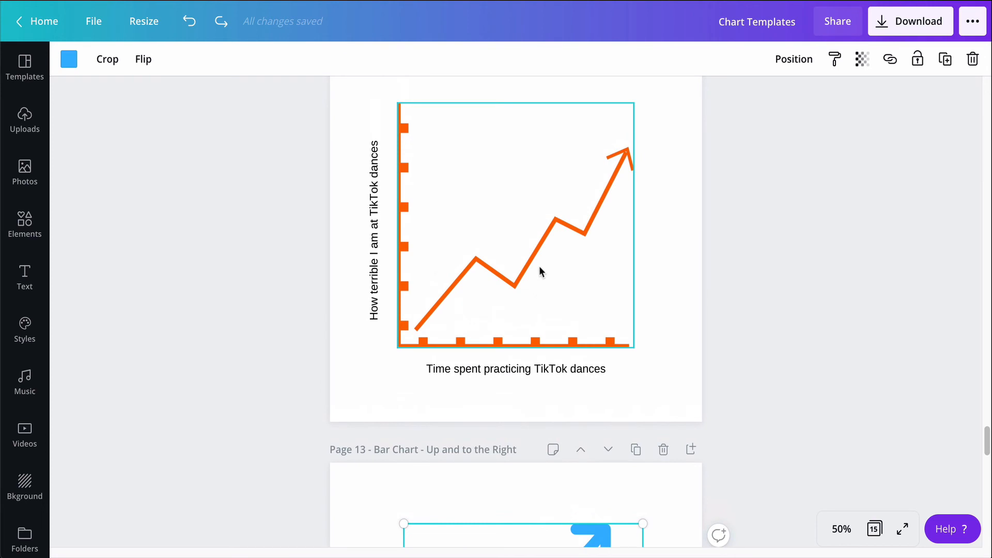
pyautogui.click(70, 59)
pyautogui.click(390, 259)
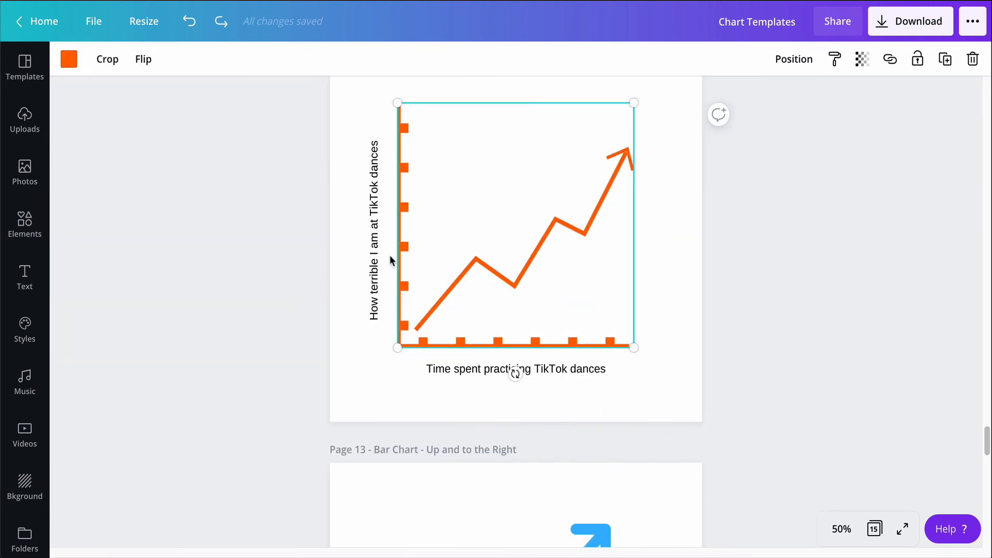
pyautogui.scroll(-7, 520, 299)
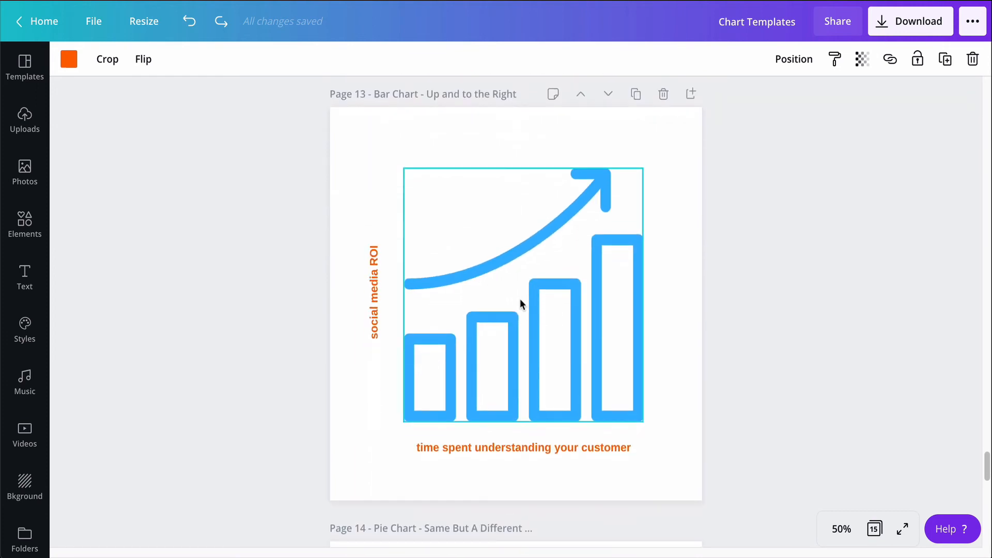
pyautogui.click(525, 299)
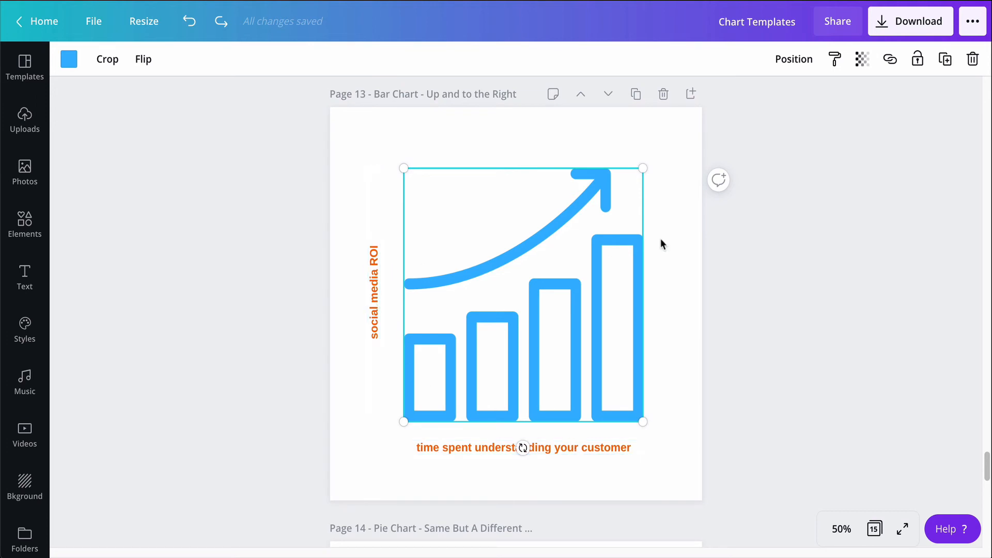
pyautogui.scroll(-4, 662, 242)
pyautogui.scroll(7, 662, 242)
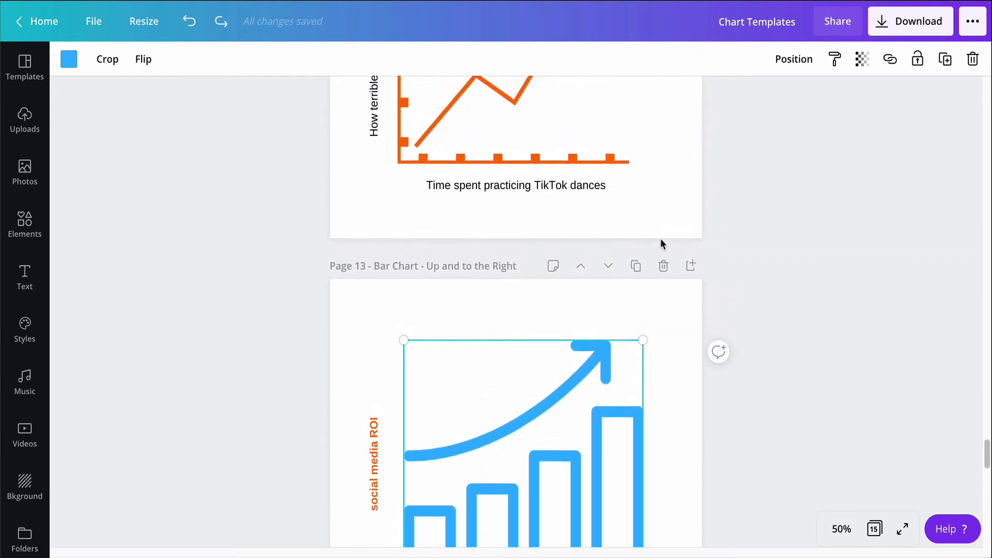
pyautogui.scroll(-3, 661, 242)
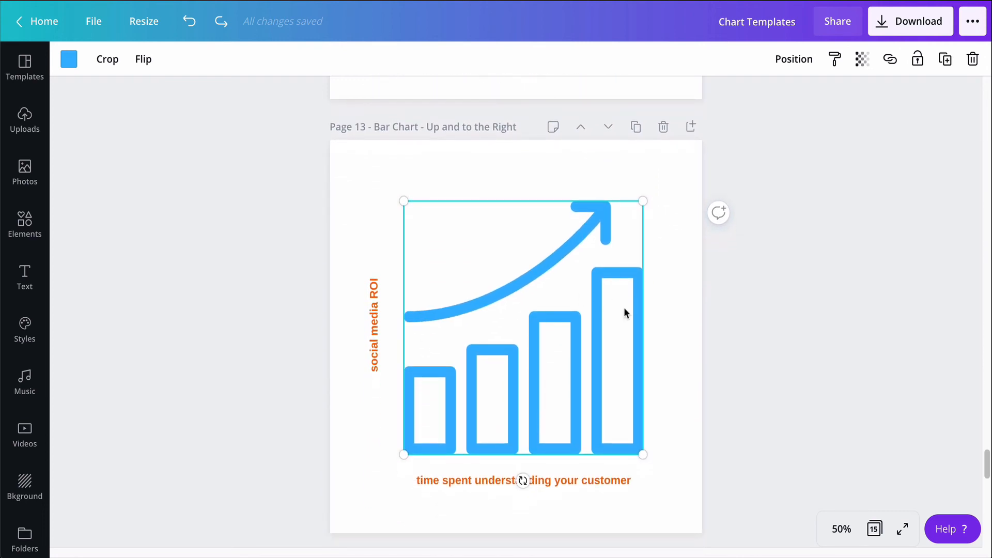
pyautogui.scroll(-8, 624, 310)
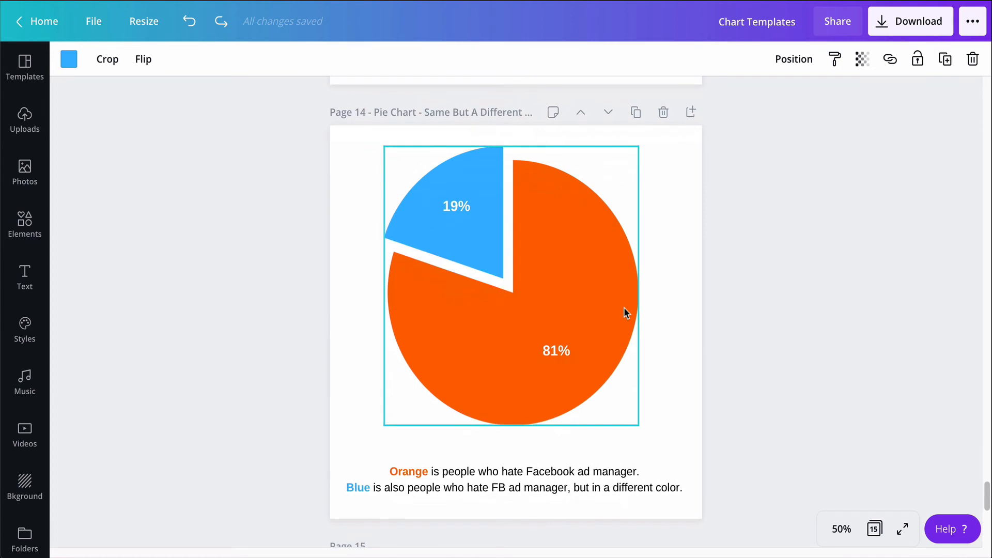
pyautogui.scroll(-2, 624, 307)
pyautogui.scroll(1, 624, 306)
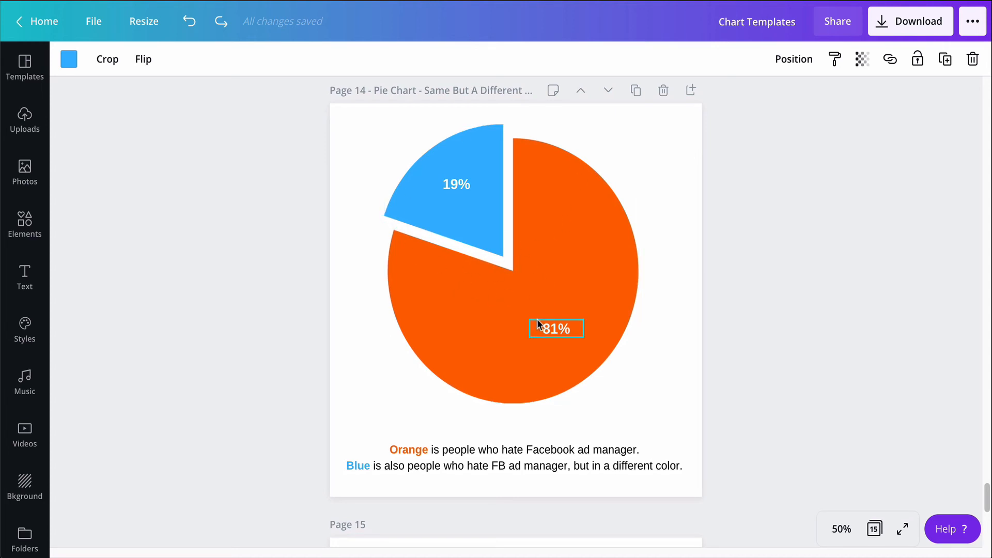
# - Inspect the two percentage labels and the colour-coded caption of the pie chart on page 14
pyautogui.click(550, 331)
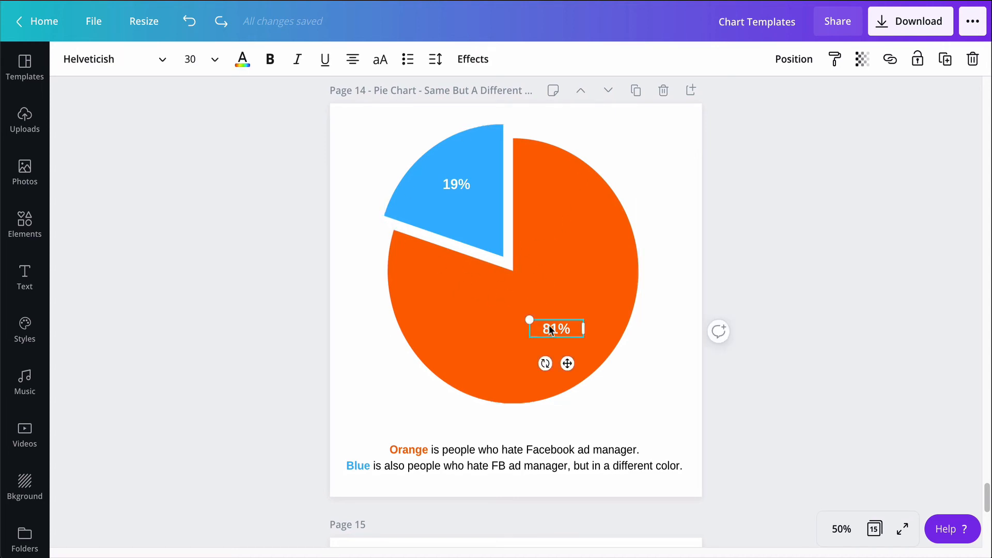
pyautogui.click(460, 188)
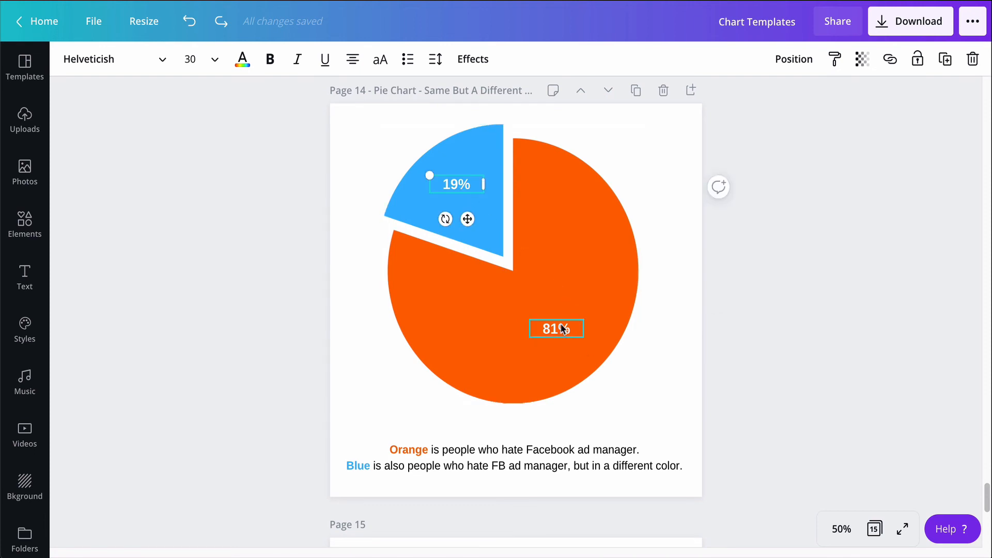
pyautogui.click(688, 279)
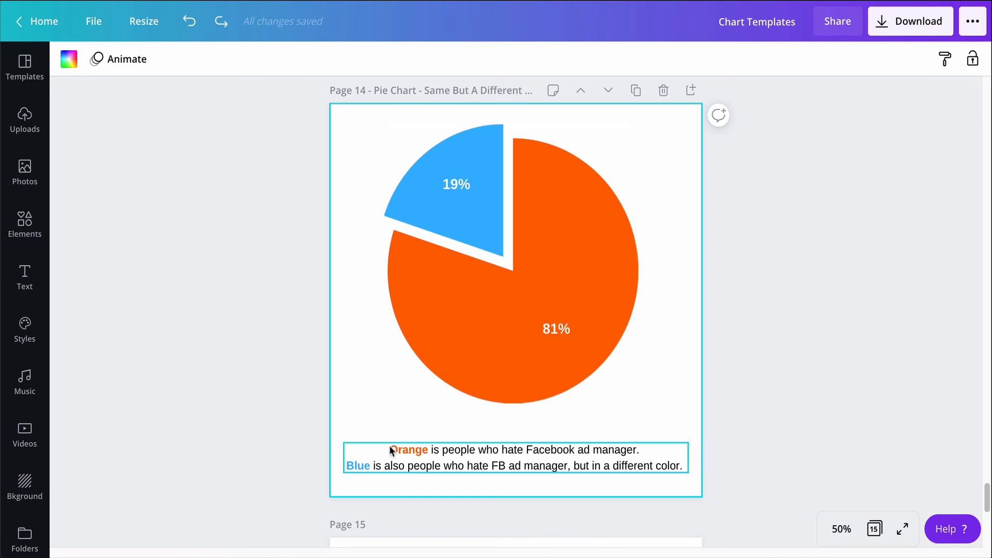
pyautogui.scroll(-1, 740, 351)
pyautogui.scroll(1, 739, 347)
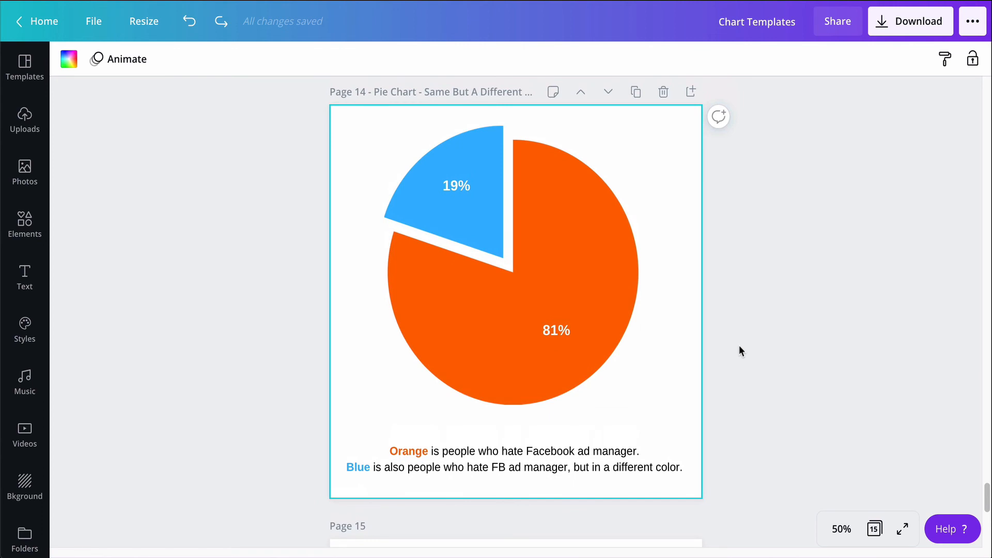
pyautogui.scroll(-1, 738, 351)
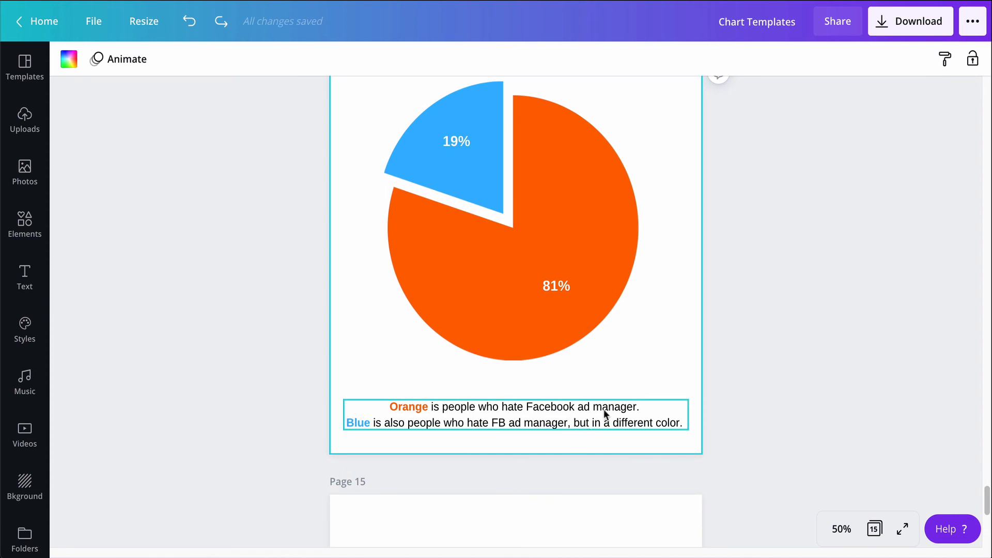
pyautogui.click(750, 365)
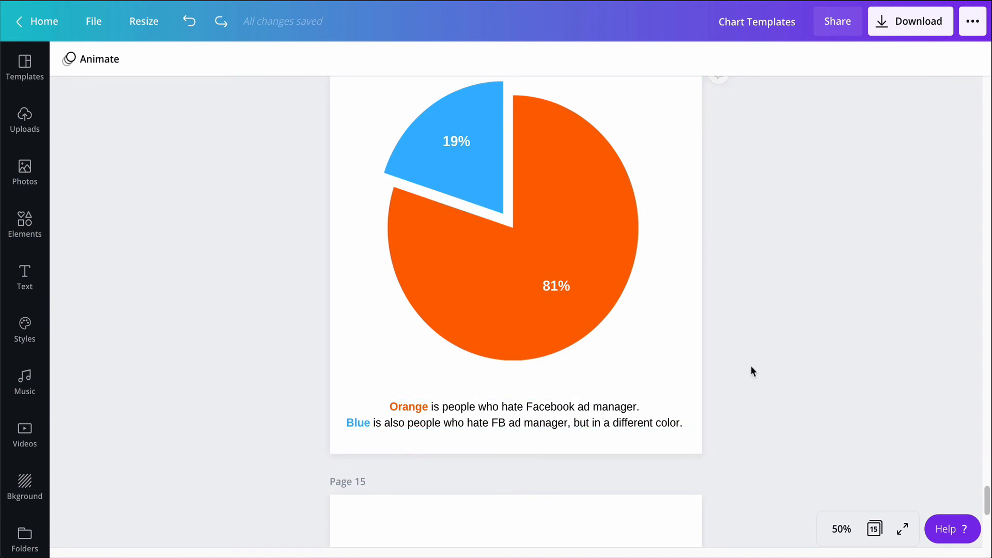
# - Select the blank page 15 and search the elements library for "charts"
pyautogui.scroll(-7, 751, 366)
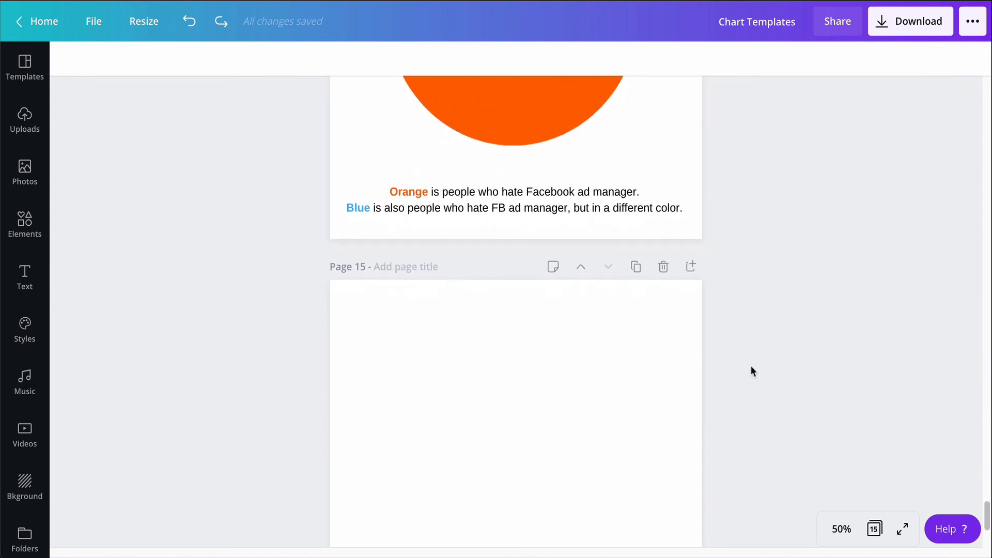
pyautogui.click(568, 286)
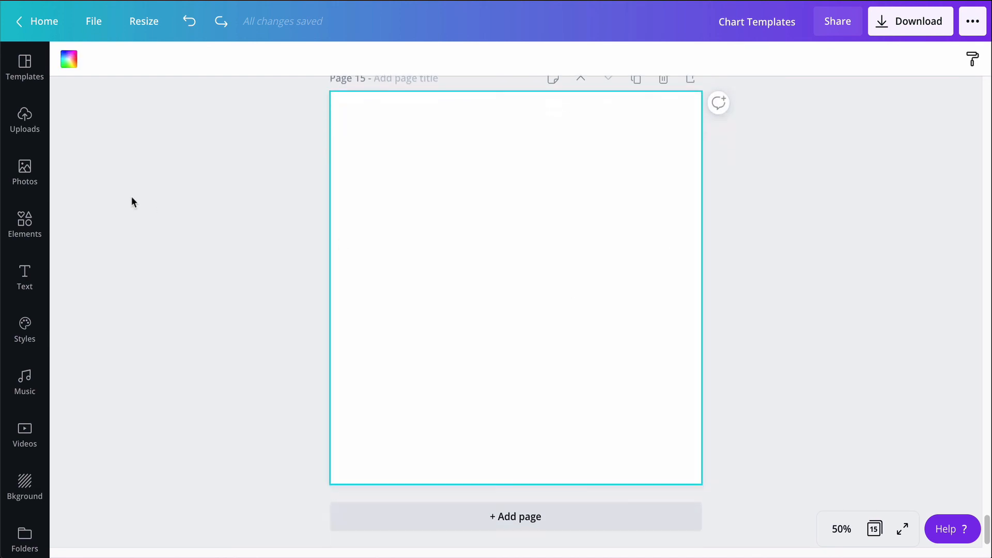
pyautogui.click(28, 71)
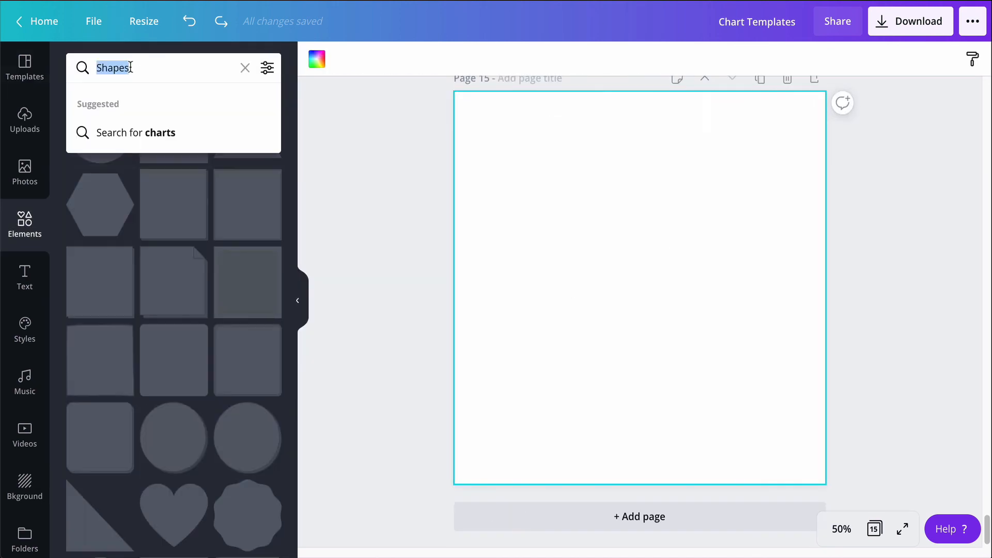
pyautogui.write('ch')
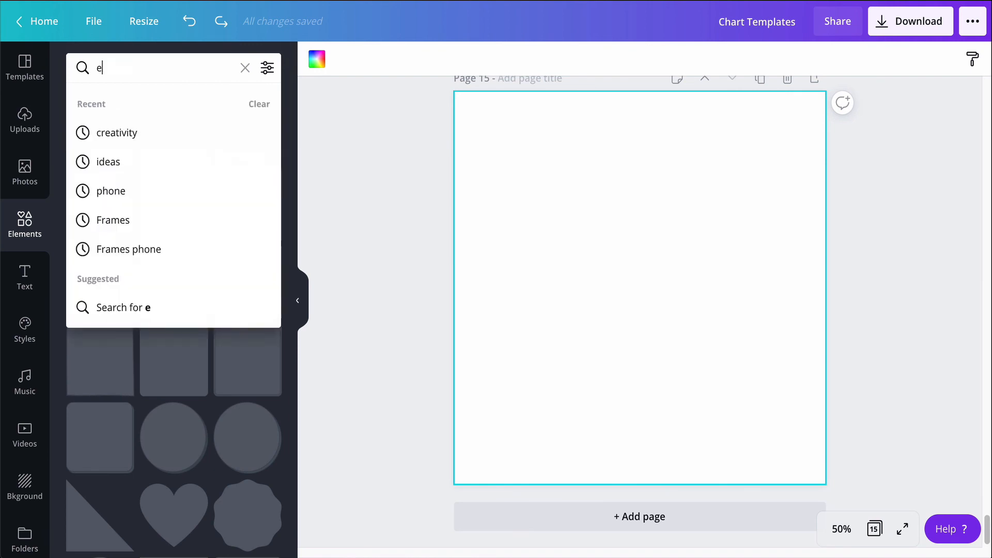
pyautogui.press('BackSpace')
pyautogui.write('hgar')
pyautogui.press('BackSpace')
pyautogui.press('BackSpace')
pyautogui.press('BackSpace')
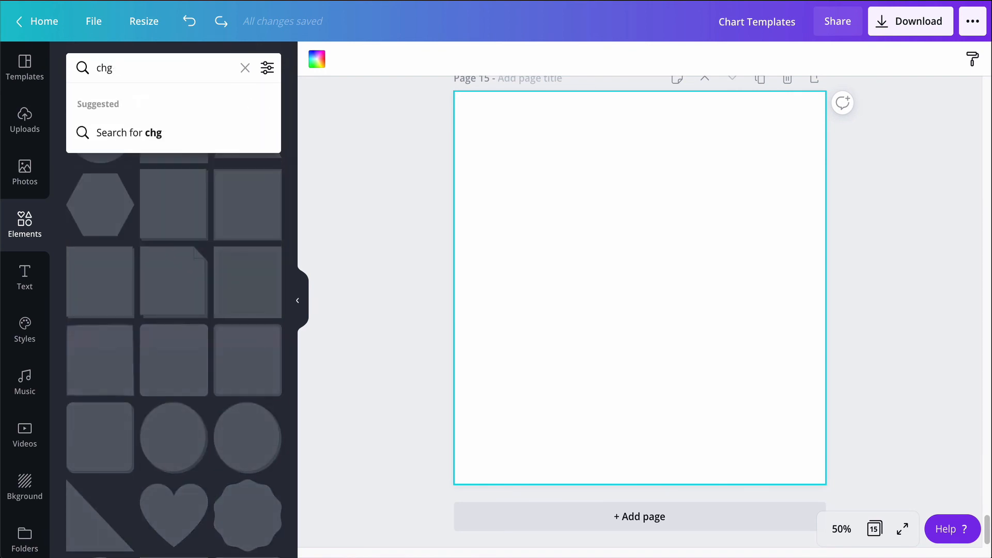
pyautogui.write('arts')
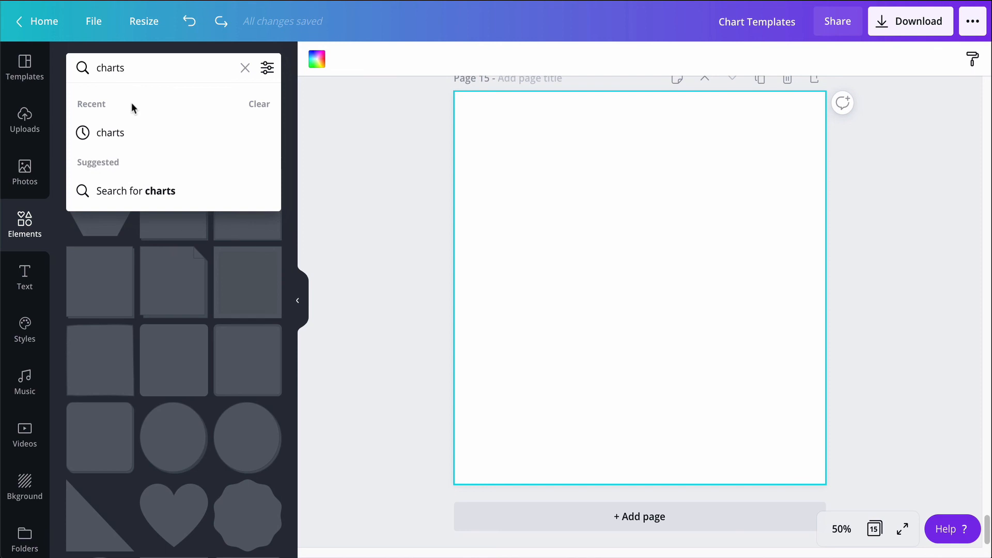
pyautogui.click(133, 133)
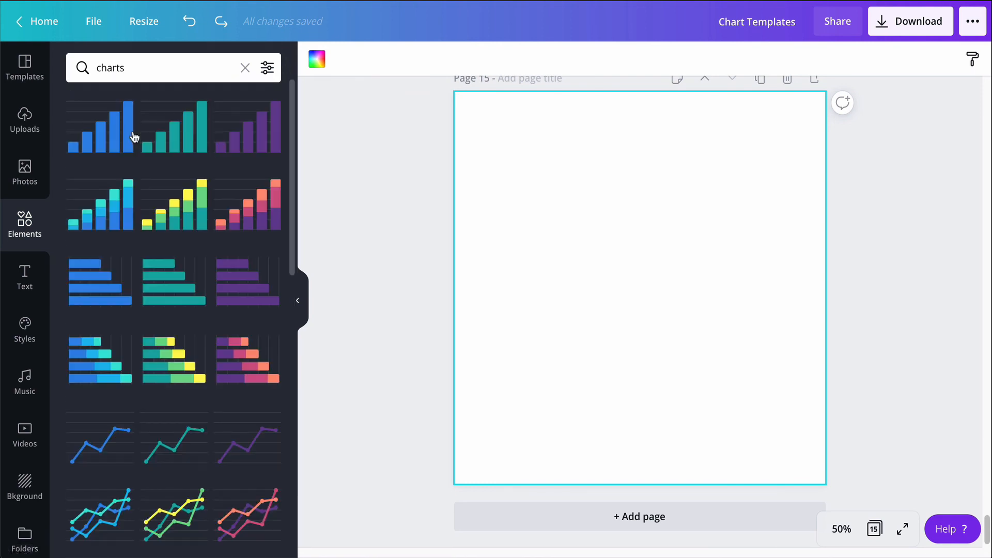
# - Add the editable five-slice pie chart in yellow, green and teal from the chart results to page 15
pyautogui.scroll(-2, 148, 256)
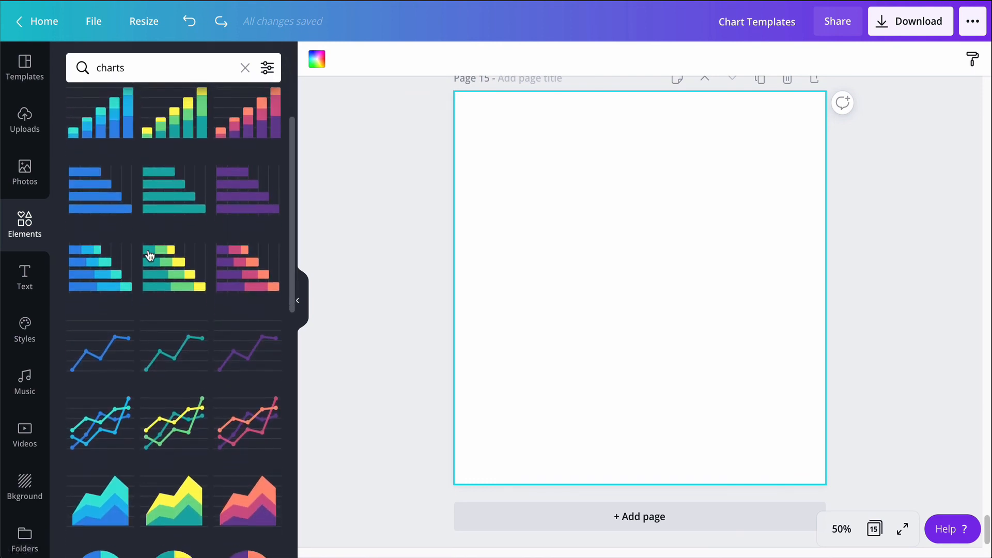
pyautogui.scroll(-2, 149, 254)
pyautogui.scroll(-3, 196, 371)
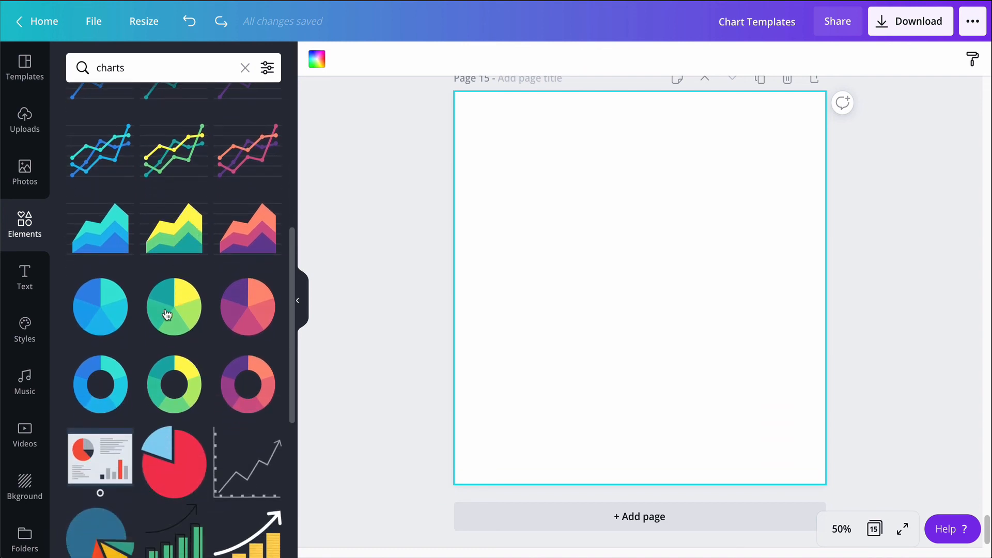
pyautogui.moveTo(175, 316); pyautogui.dragTo(622, 281)
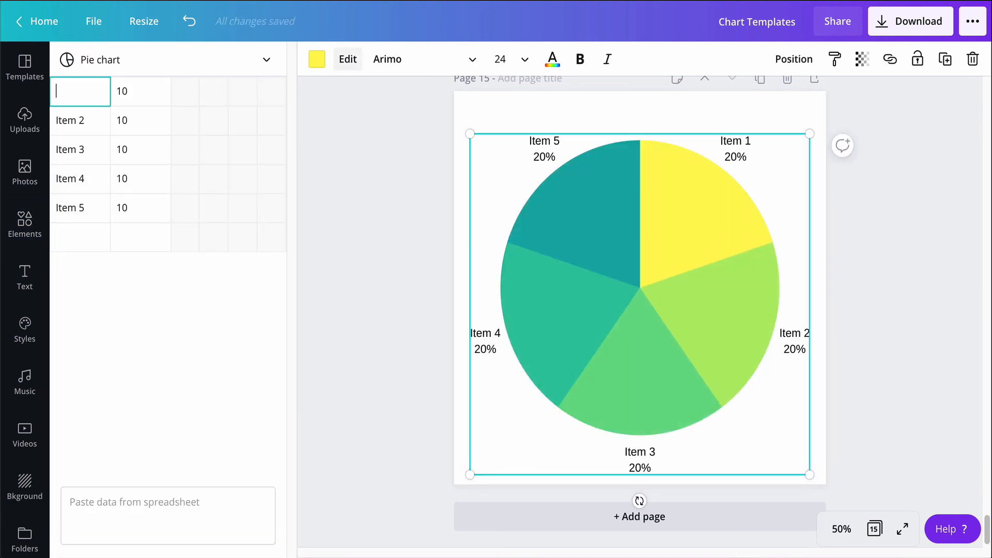
# - Rename the pie chart's first item to "Label 1" and set its value to 90
pyautogui.write('Label 1')
pyautogui.press('Tab')
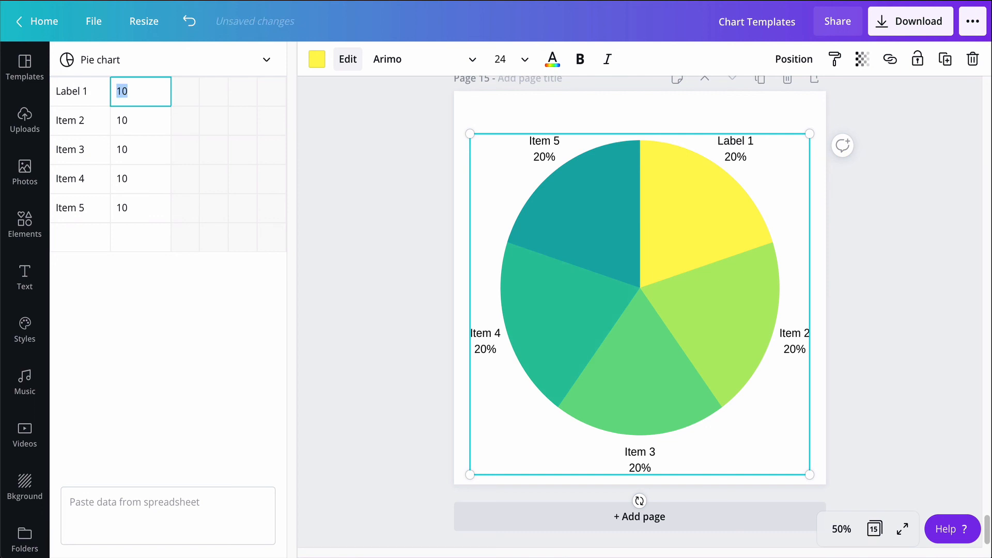
pyautogui.write('90')
pyautogui.press('Tab')
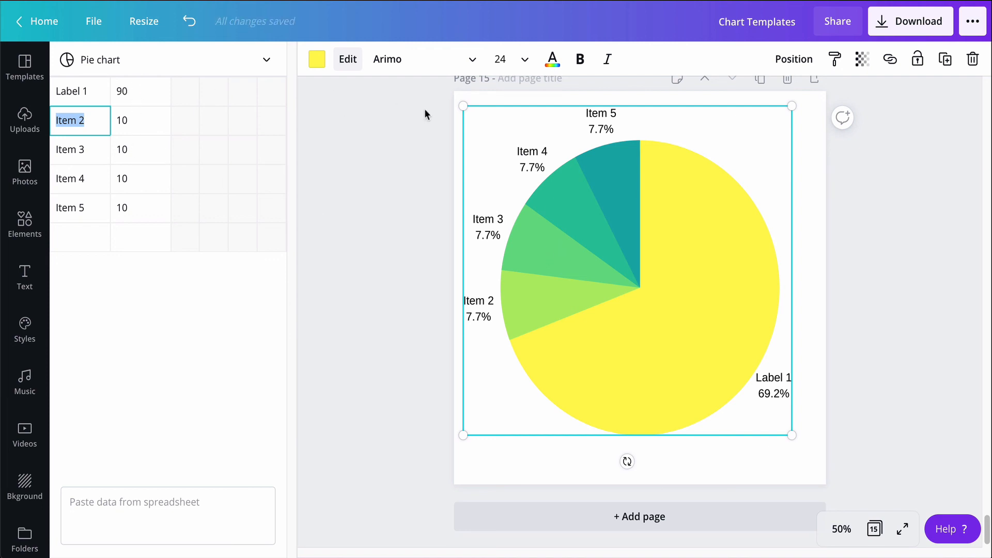
# - Try orange, yellow, light blue, light orange and blue as the pie chart's colour, finishing with the brand palette's orange
pyautogui.click(319, 66)
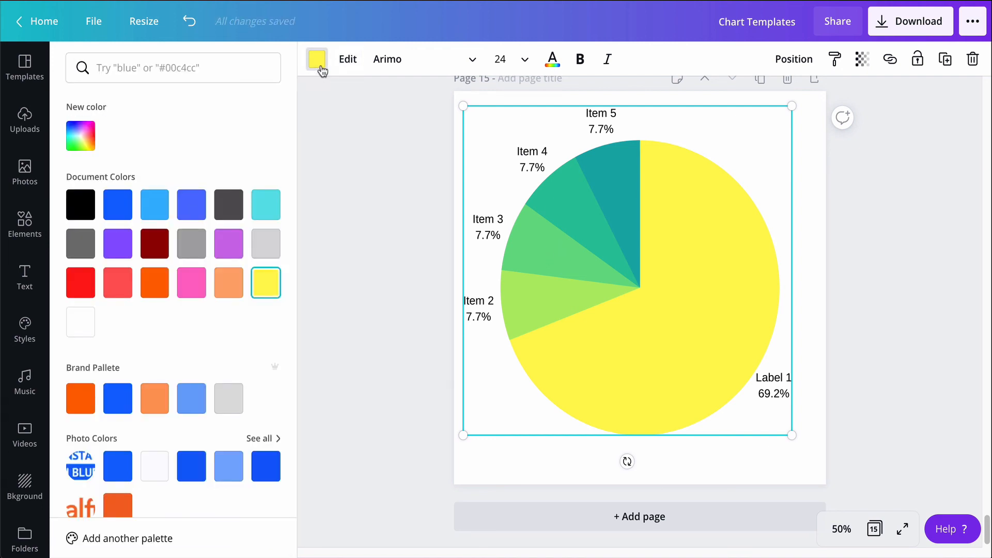
pyautogui.click(81, 401)
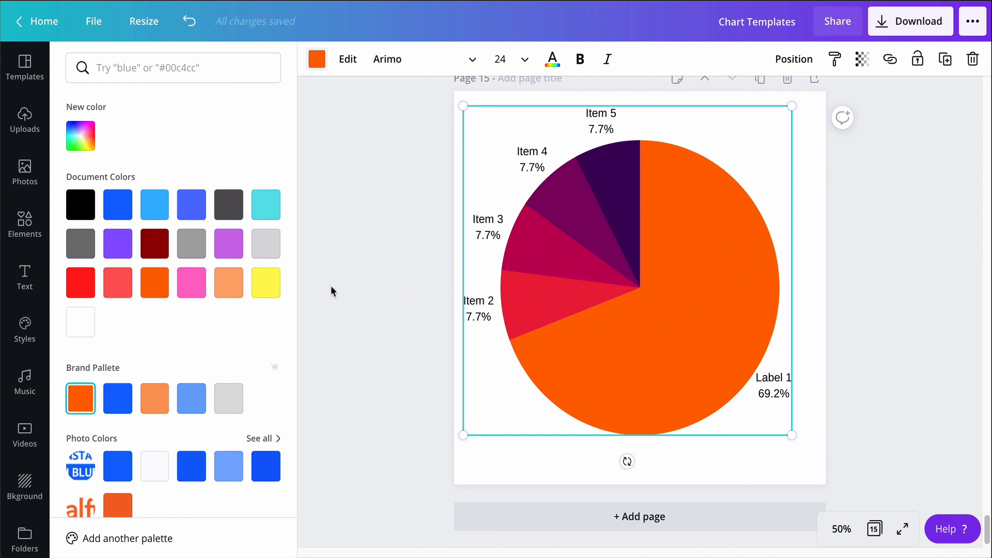
pyautogui.click(268, 287)
pyautogui.click(198, 406)
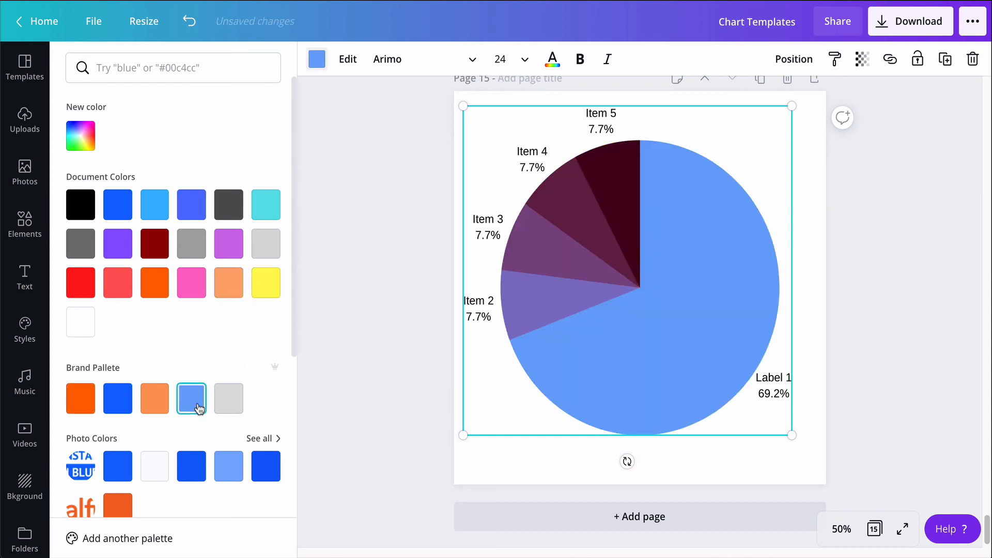
pyautogui.click(154, 400)
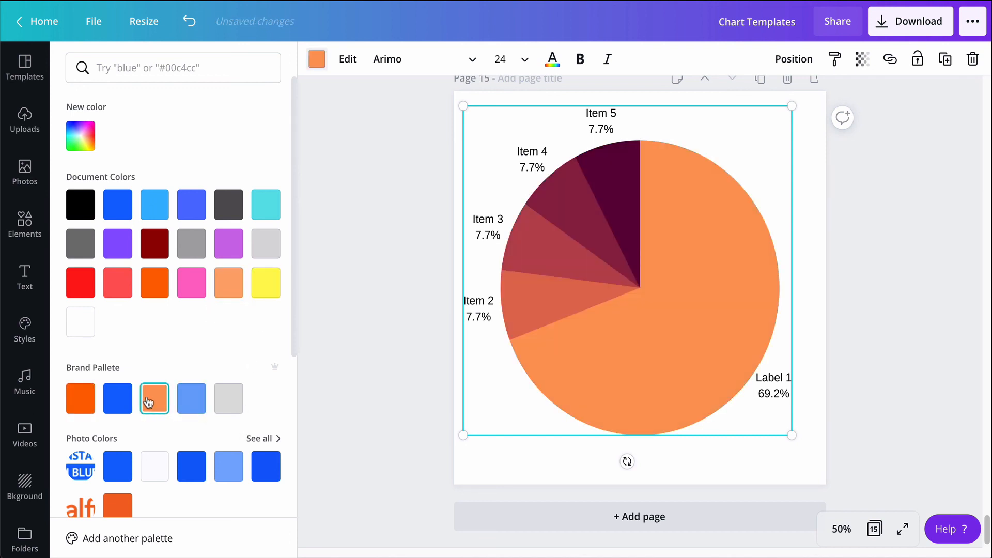
pyautogui.click(115, 407)
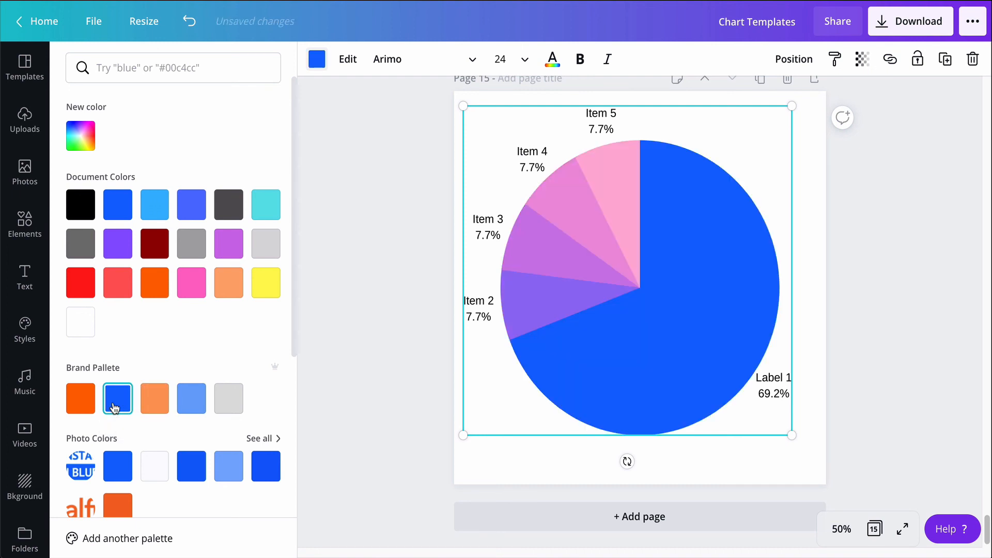
pyautogui.click(79, 396)
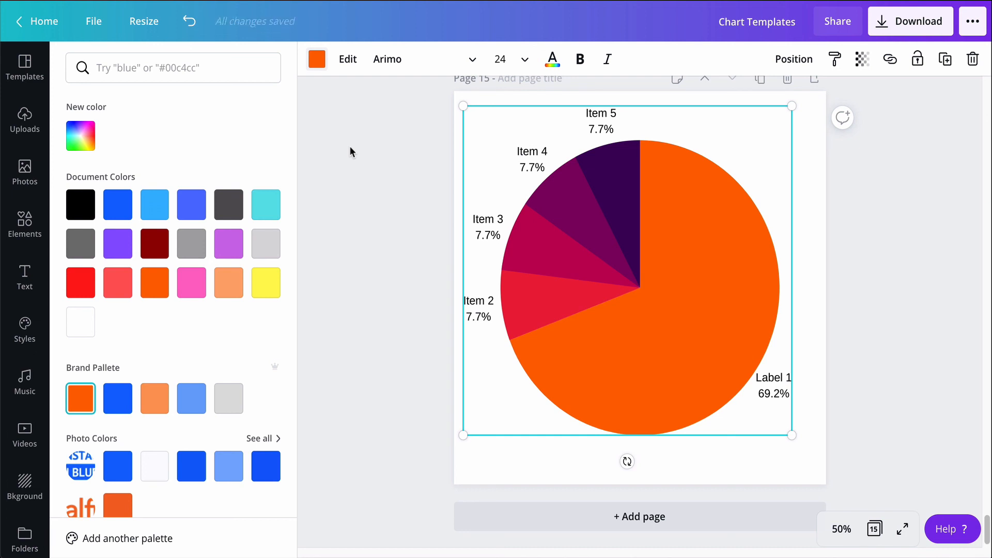
# - Deselect the pie chart, collapse the side panel and delete page 15
pyautogui.click(382, 171)
pyautogui.click(299, 301)
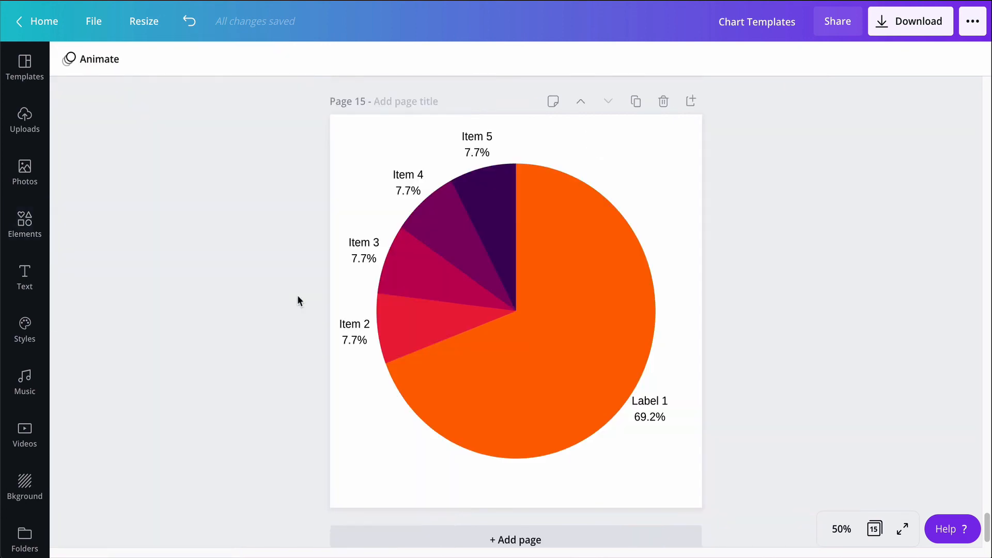
pyautogui.click(663, 104)
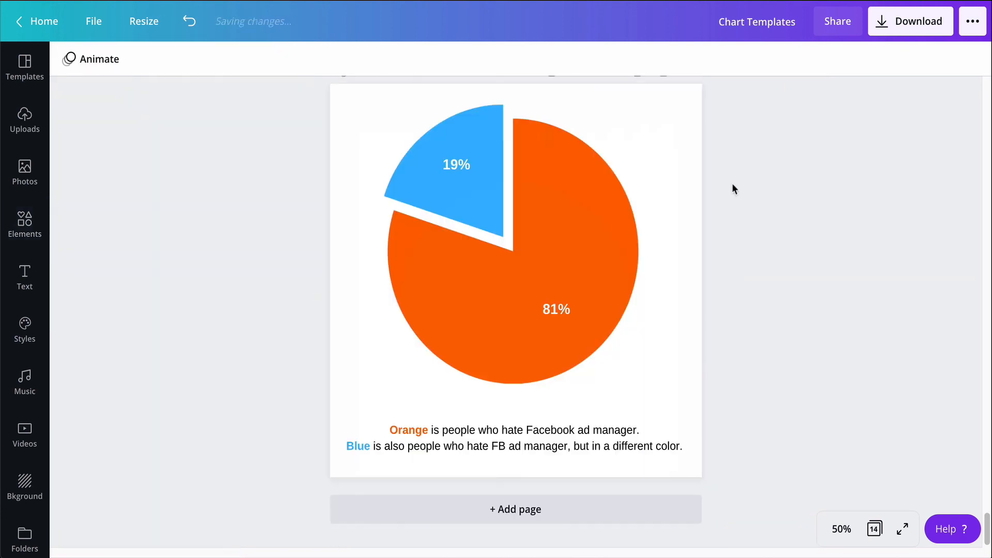
# - Go back through the earlier pages to the Bar Chart Humor template on page 2
pyautogui.scroll(15, 731, 183)
pyautogui.scroll(20, 732, 189)
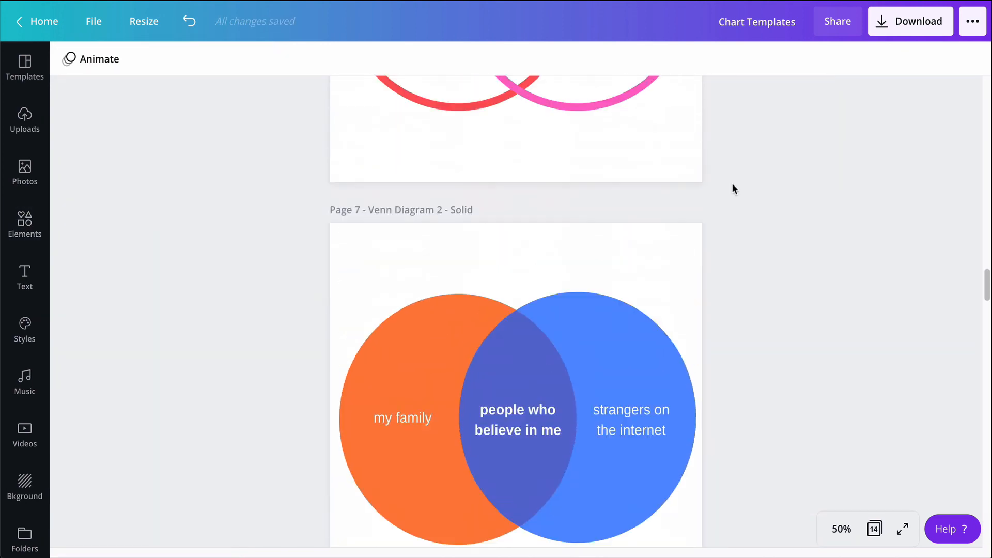
pyautogui.scroll(20, 732, 186)
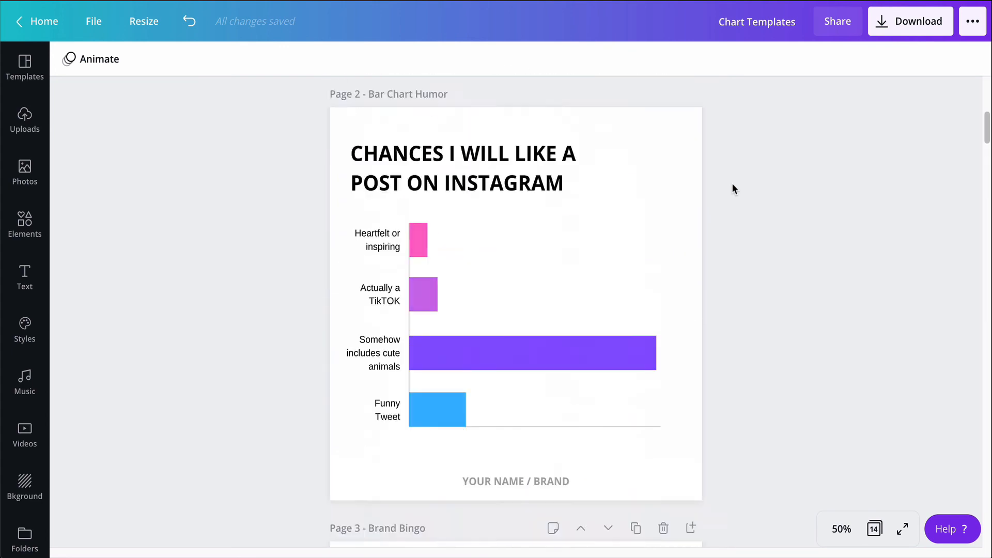
pyautogui.scroll(-6, 732, 189)
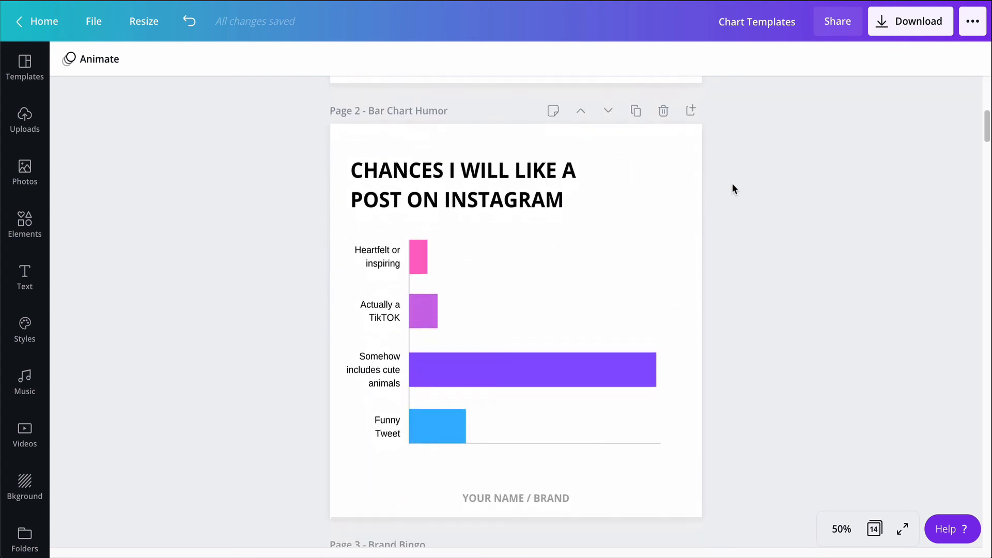